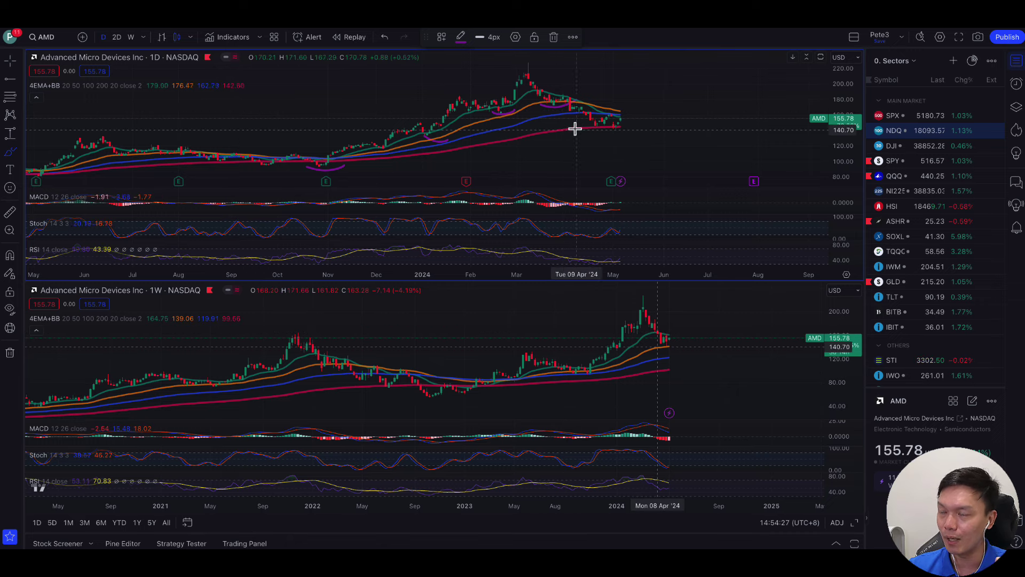
- Brush purple curves beneath AMD's latest daily and weekly lows, and mark the recent MACD, weekly stochastic and weekly RSI readings
drag(576, 124, 629, 129)
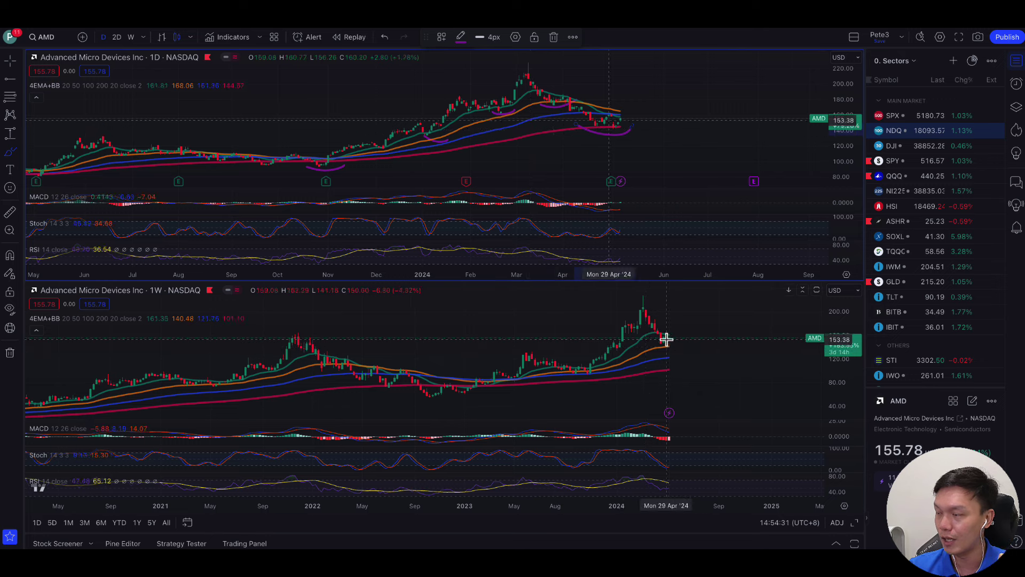
drag(652, 338, 675, 338)
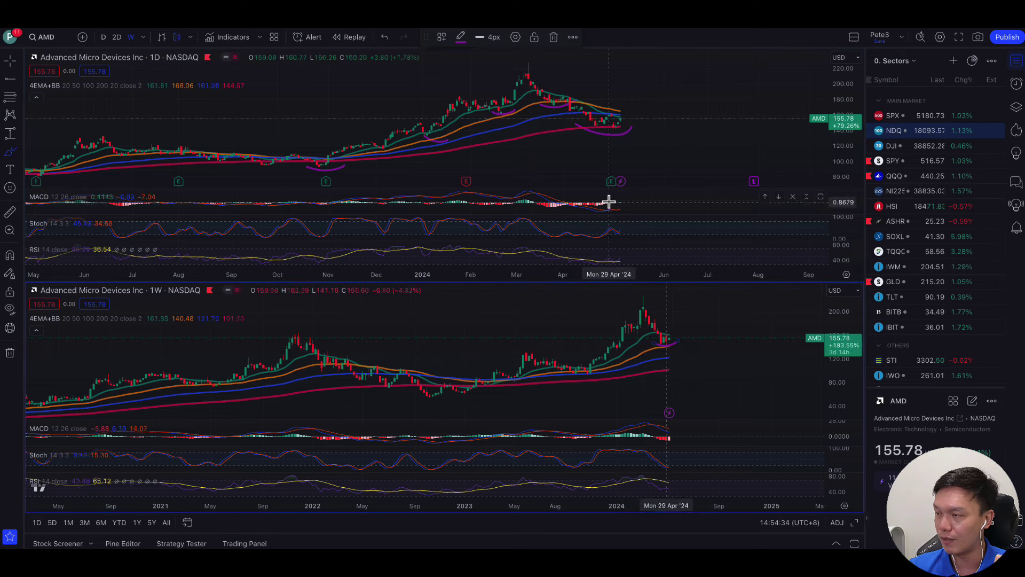
mouse_move(650, 212)
mouse_down()
mouse_move(629, 197)
mouse_move(580, 212)
mouse_up()
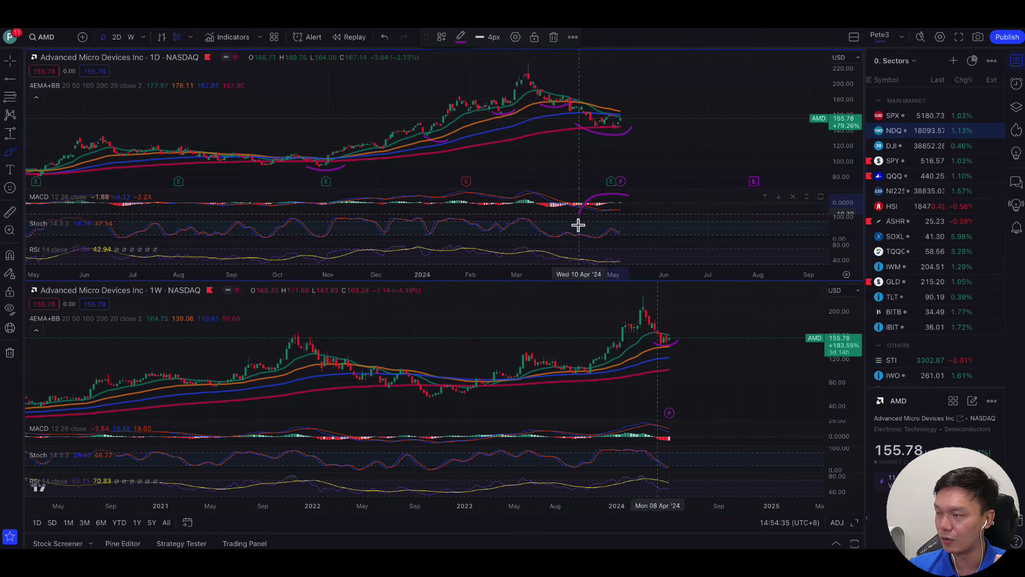
click(642, 433)
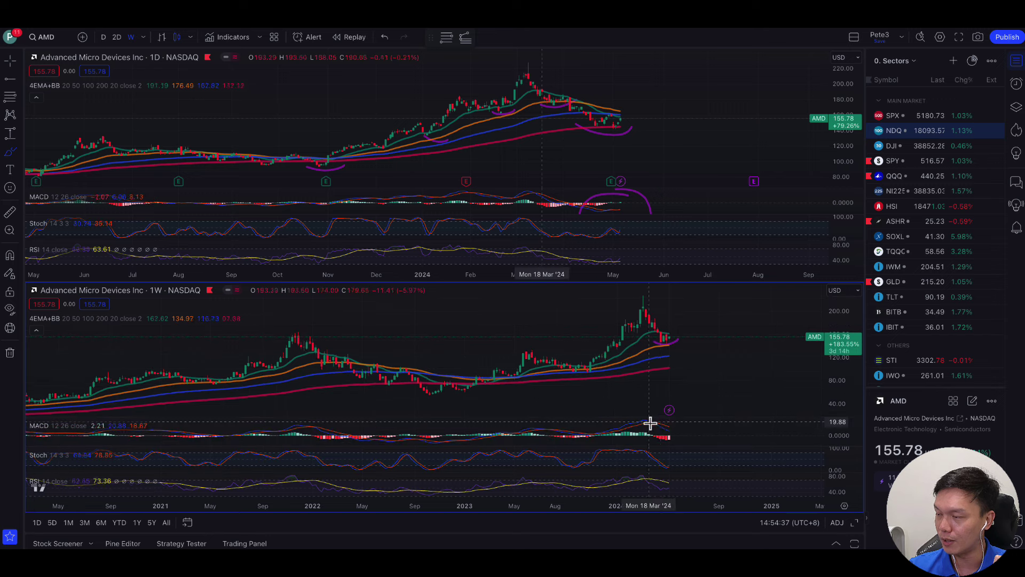
mouse_move(650, 424)
mouse_down()
mouse_move(661, 421)
mouse_move(644, 443)
mouse_move(677, 427)
mouse_move(642, 461)
mouse_move(678, 454)
mouse_move(651, 492)
mouse_move(674, 483)
mouse_up()
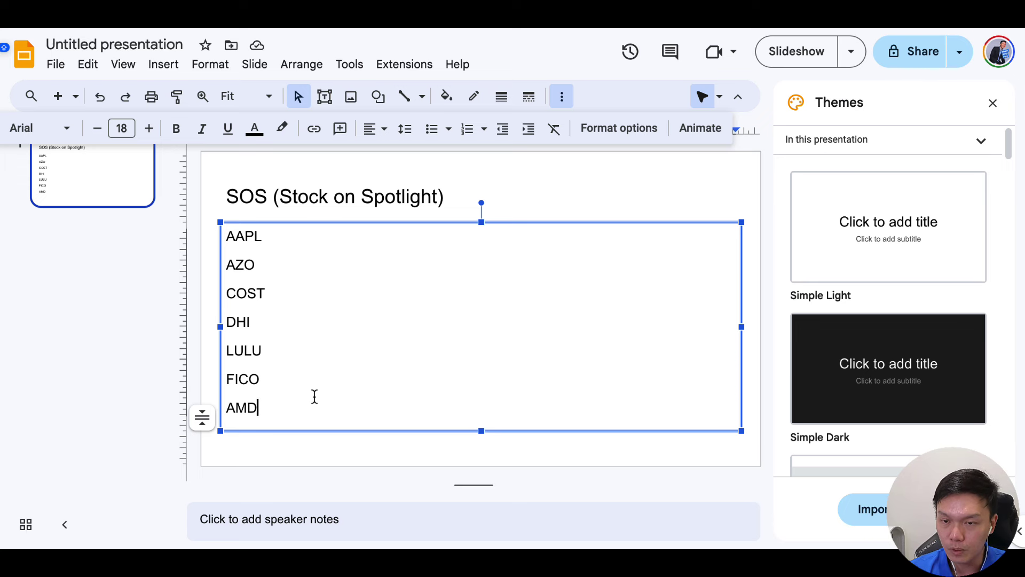
- Switch to Google Slides and add BRK.B on a new line below AMD in the stock list
key(Return)
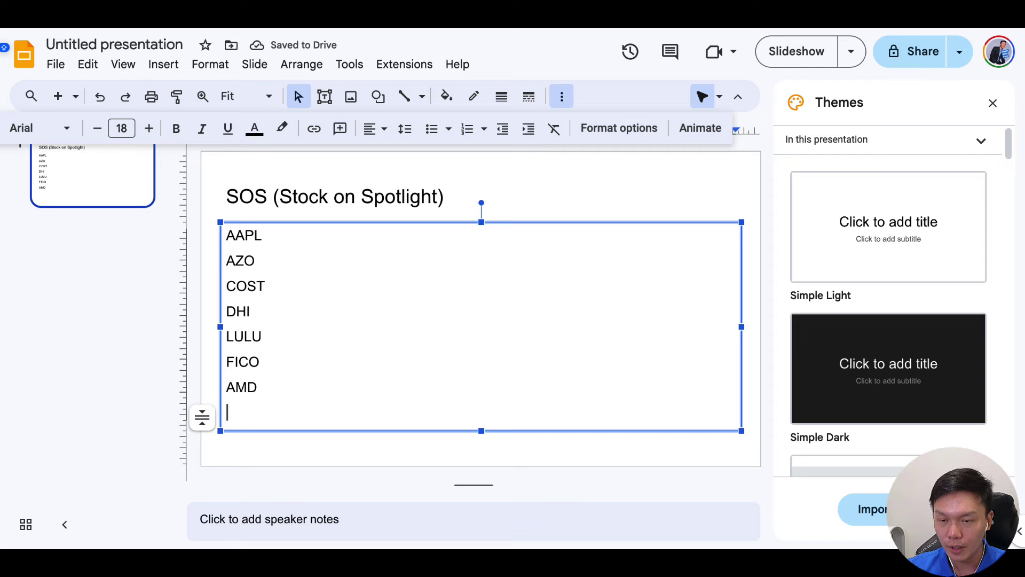
text(BRK.B)
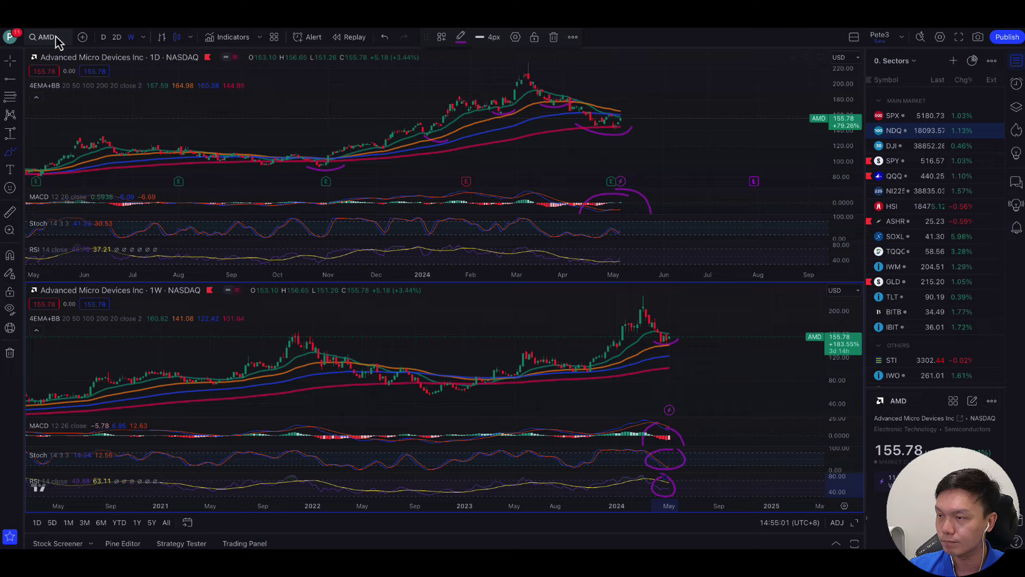
- Switch to TradingView and load the Berkshire Hathaway BRK.B stock listed on NYSE
click(56, 39)
text(BRK.B)
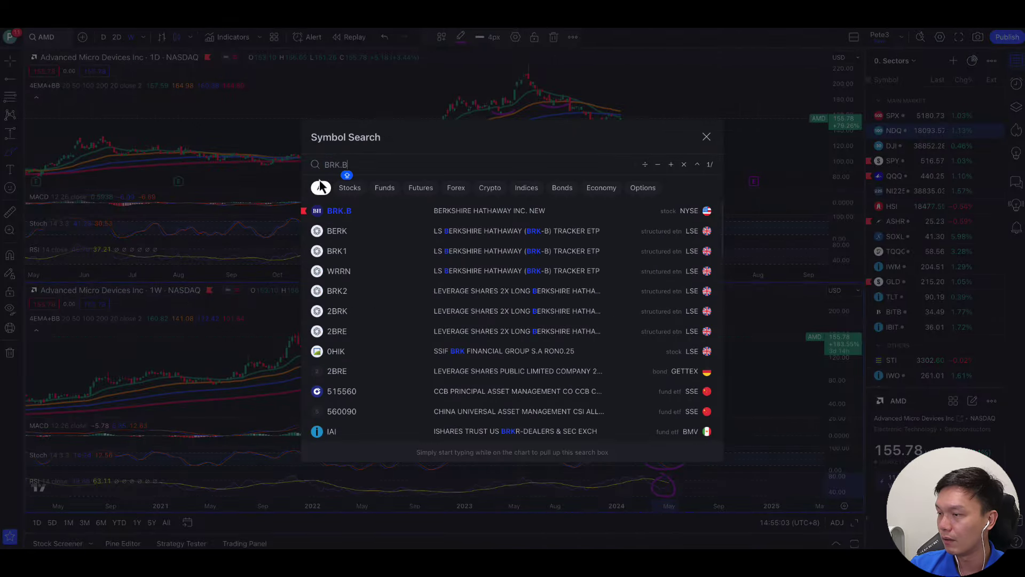
click(370, 214)
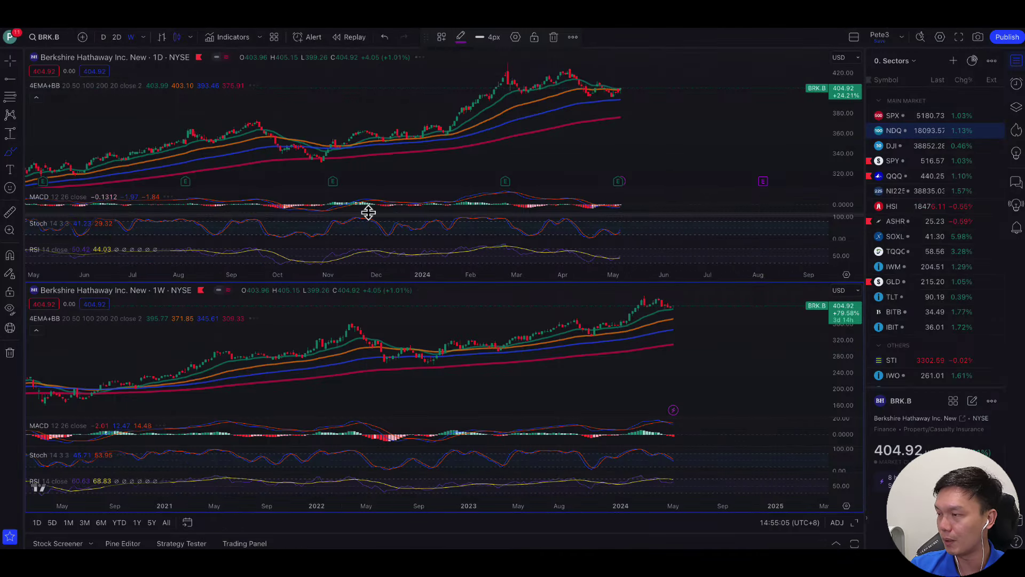
- Brush purple support curves beneath the recent lows on BRK.B's daily and weekly charts
drag(846, 147, 842, 123)
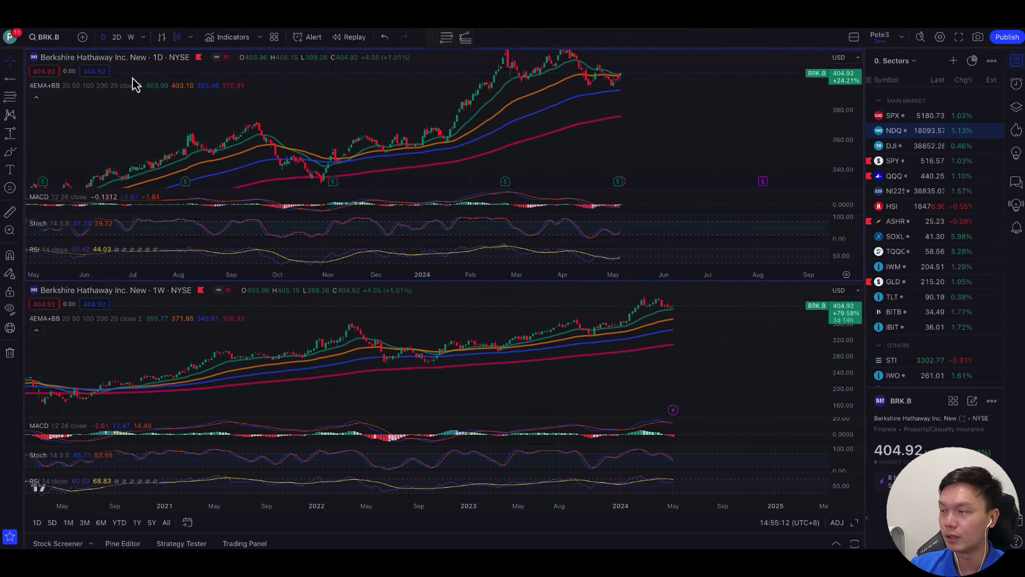
drag(588, 82, 575, 110)
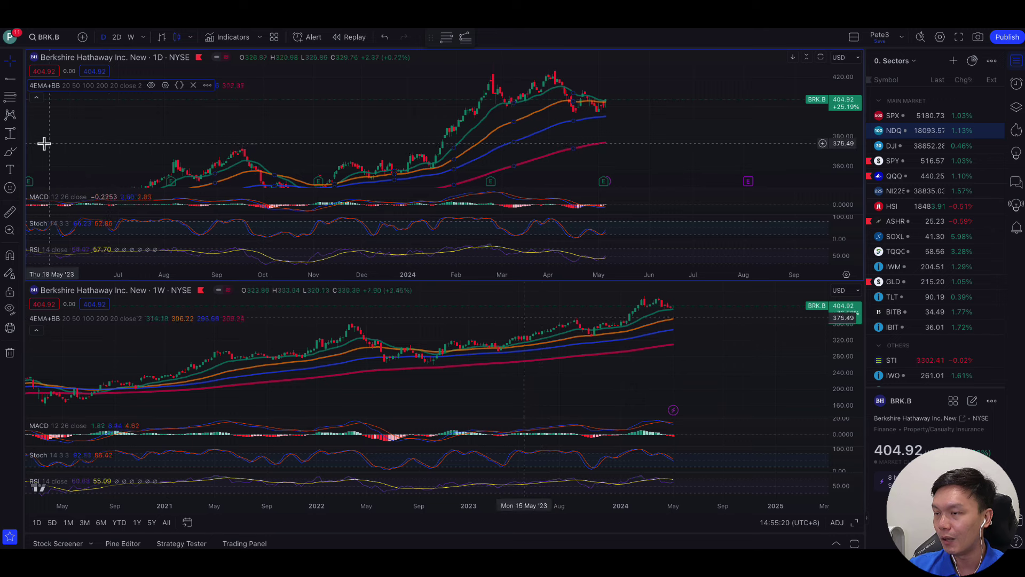
click(10, 152)
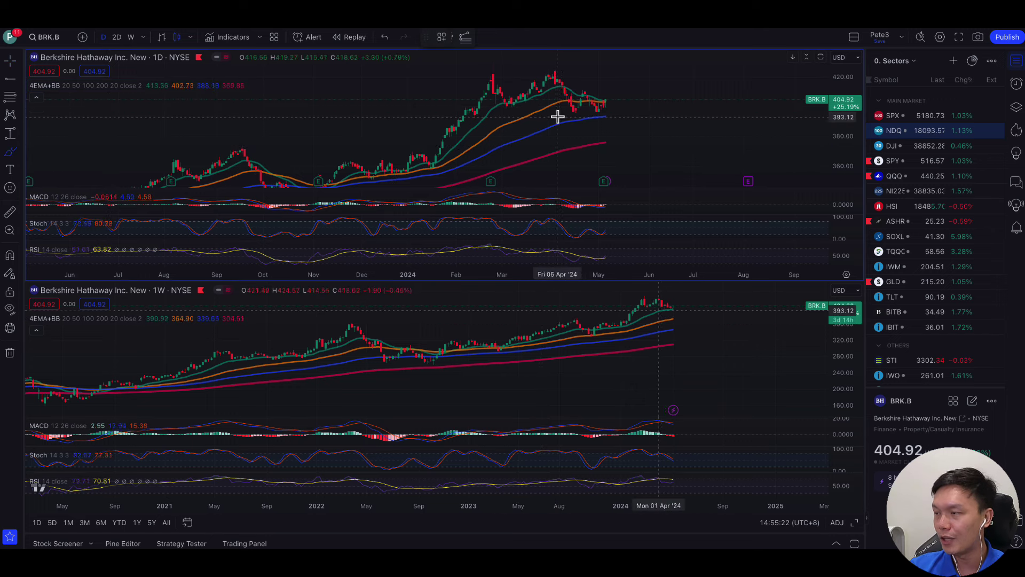
drag(557, 116, 638, 110)
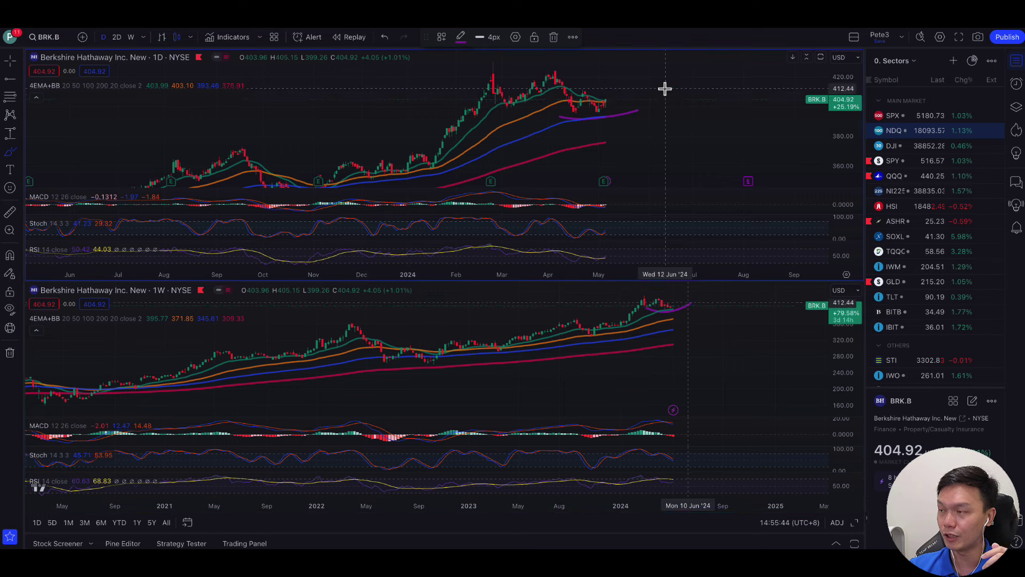
- Handwrite "182-9" with the brush in the empty area beside BRK.B's daily candles, underline it and circle it
mouse_move(663, 88)
mouse_down()
mouse_move(663, 144)
mouse_move(689, 110)
mouse_move(716, 130)
mouse_move(754, 121)
mouse_move(780, 140)
mouse_up()
drag(677, 149, 803, 148)
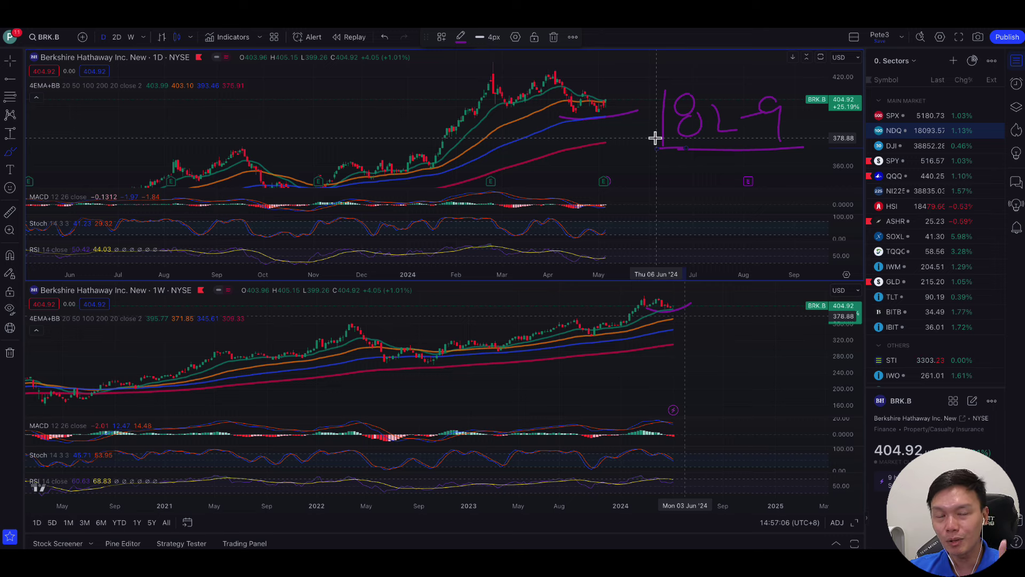
mouse_move(693, 62)
mouse_down()
mouse_move(652, 156)
mouse_move(792, 126)
mouse_move(686, 78)
mouse_up()
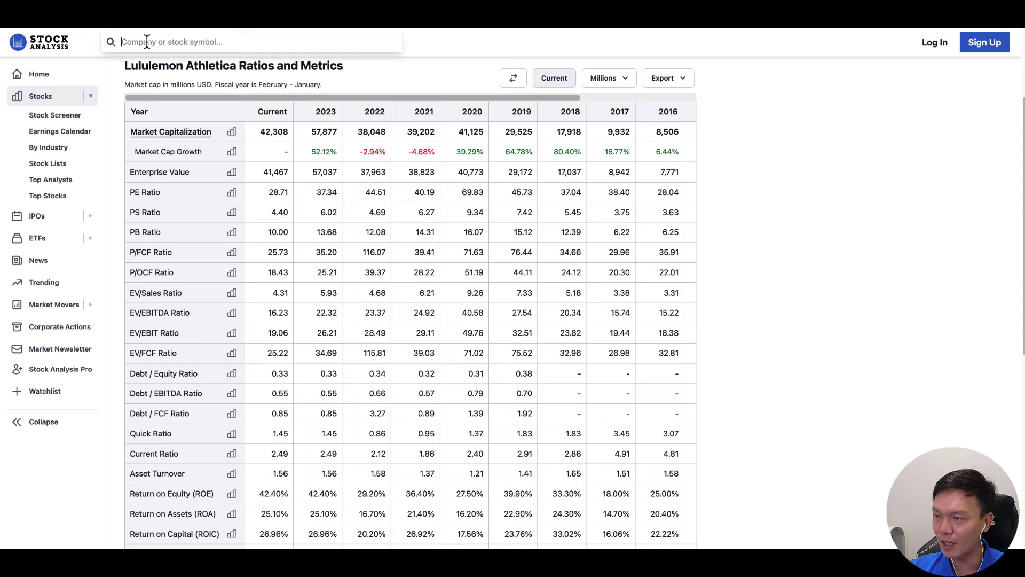
- Switch to Stock Analysis and open the financial ratios of Berkshire Hathaway (BRK.B)
click(144, 42)
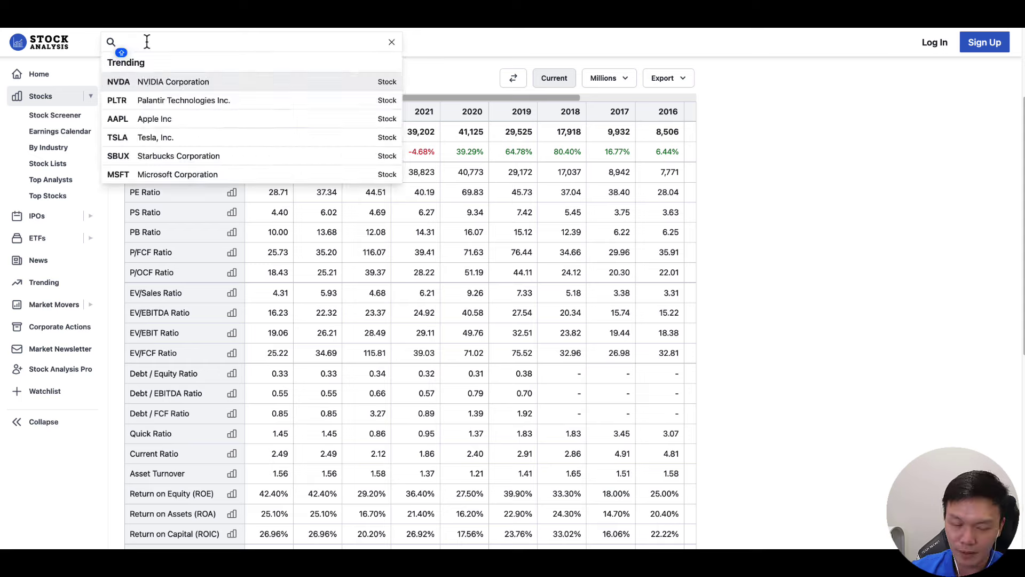
text(BRK.B)
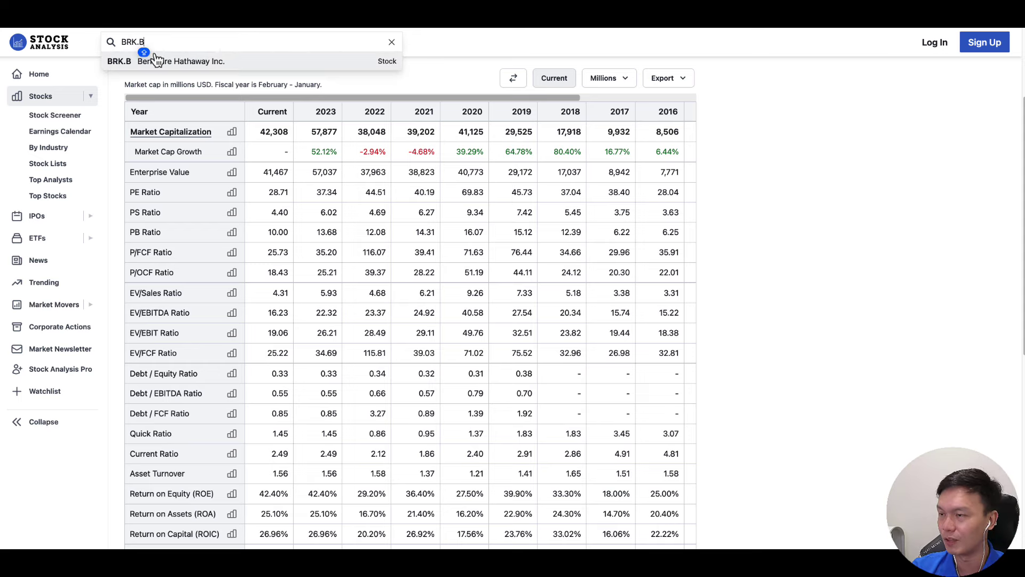
click(152, 61)
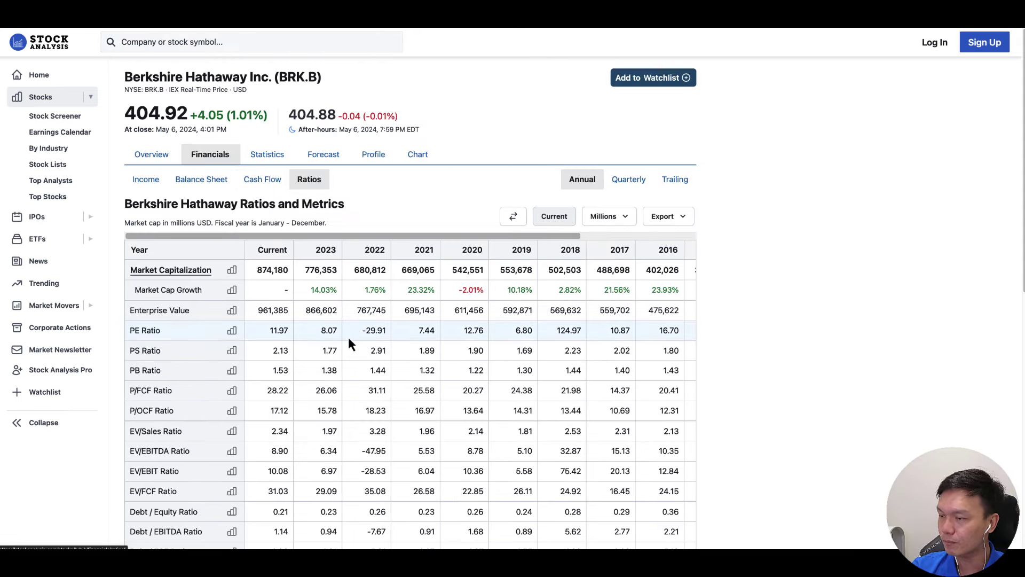
- Compare Berkshire Hathaway's current PB ratio with its 2023 value in the ratios table
scroll(348, 338, down, 1)
scroll(348, 341, down, 1)
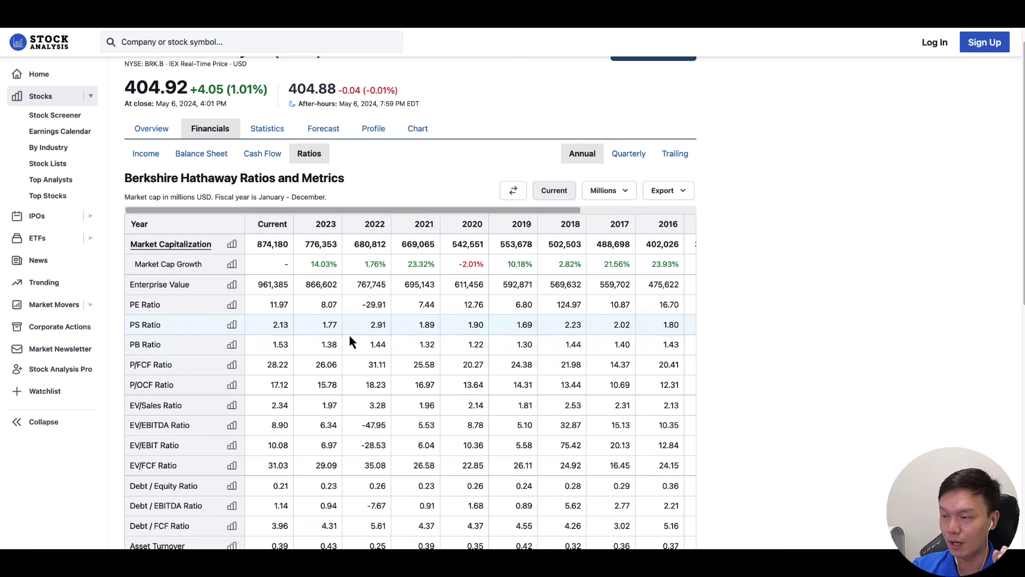
mouse_move(153, 347)
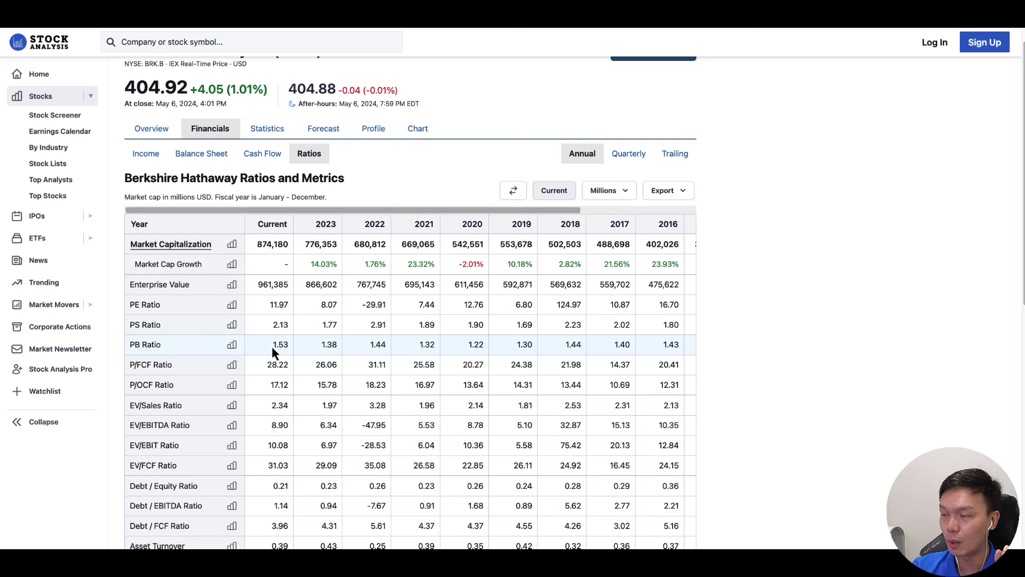
drag(273, 345, 291, 344)
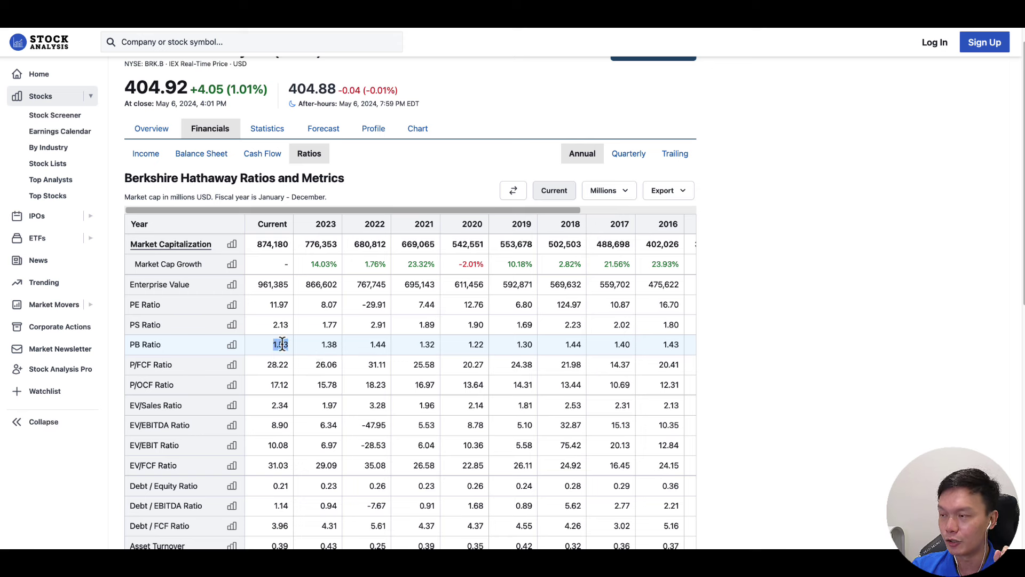
drag(320, 345, 335, 344)
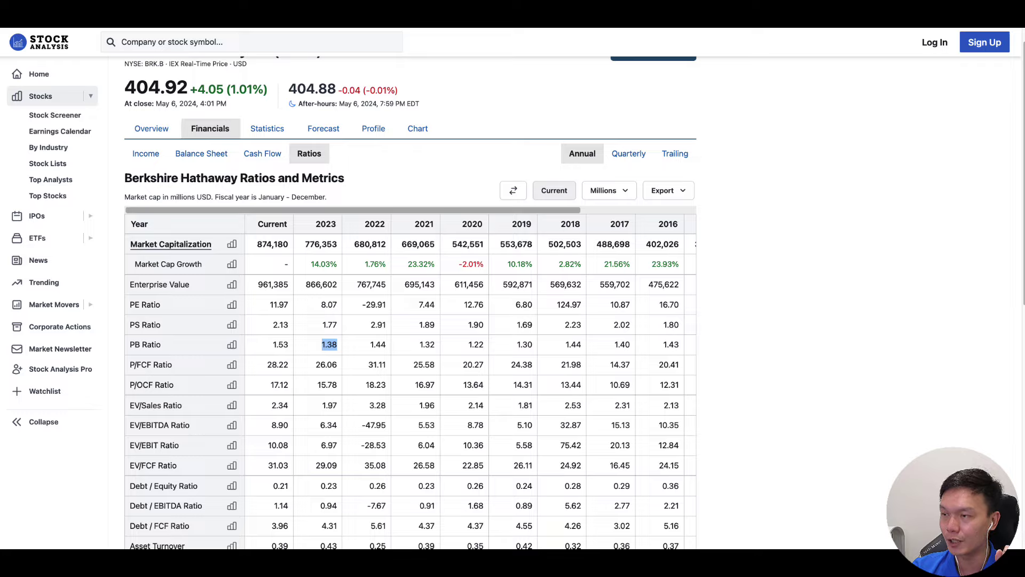
- Switch back to TradingView and load the Alibaba BABA stock listed on NYSE
key(super+Tab)
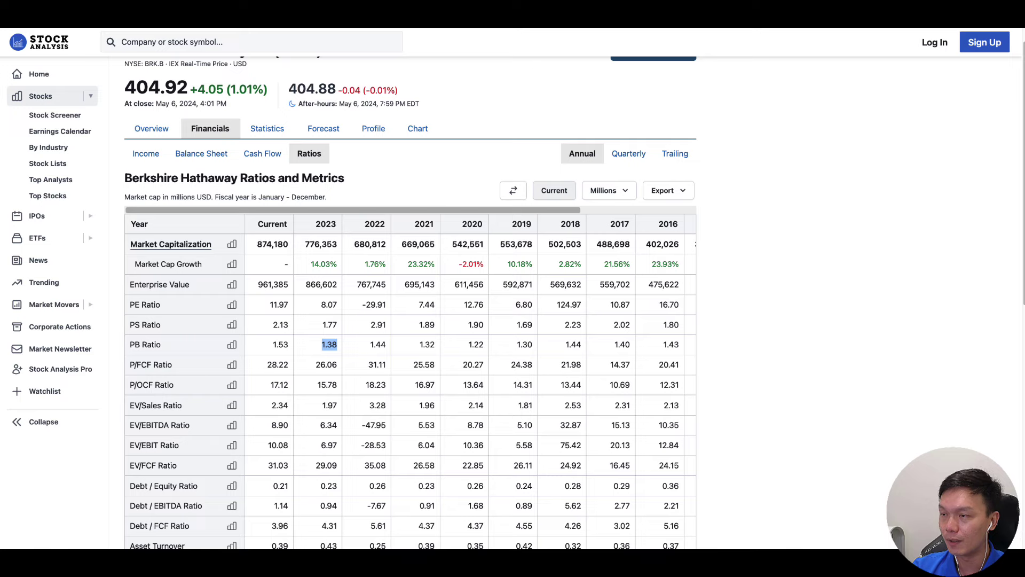
key(super+Tab)
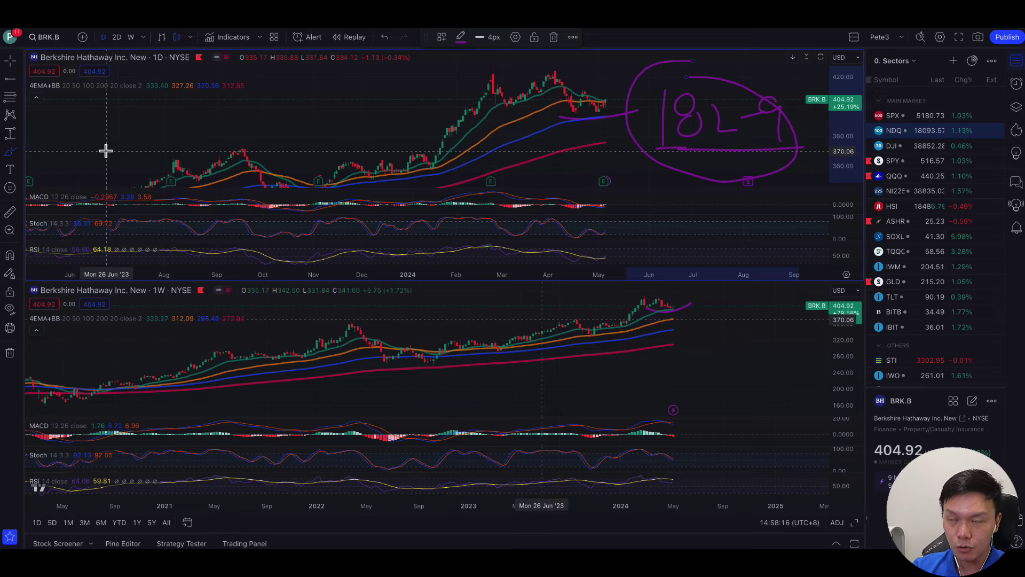
click(47, 38)
text(BABA)
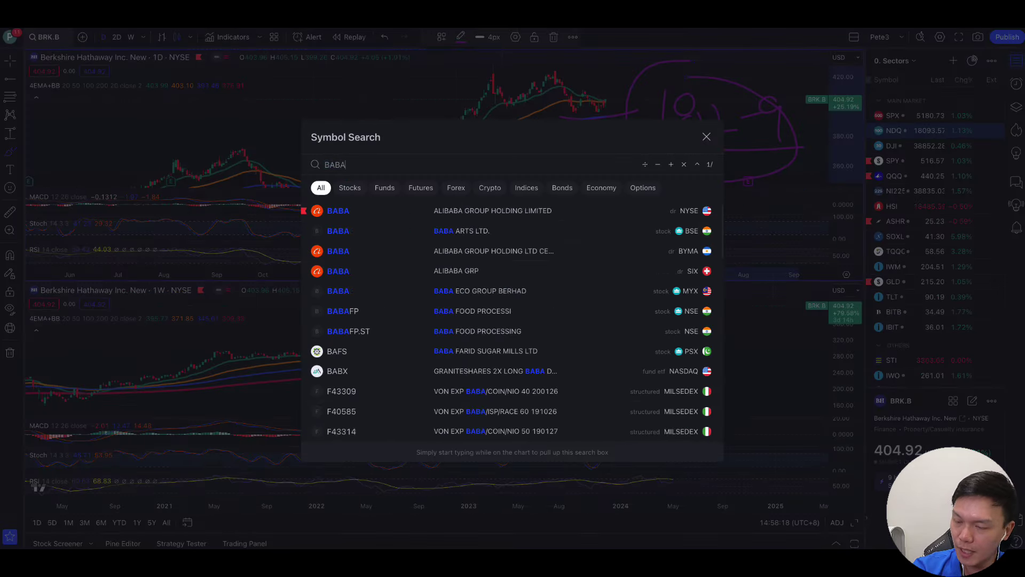
key(Return)
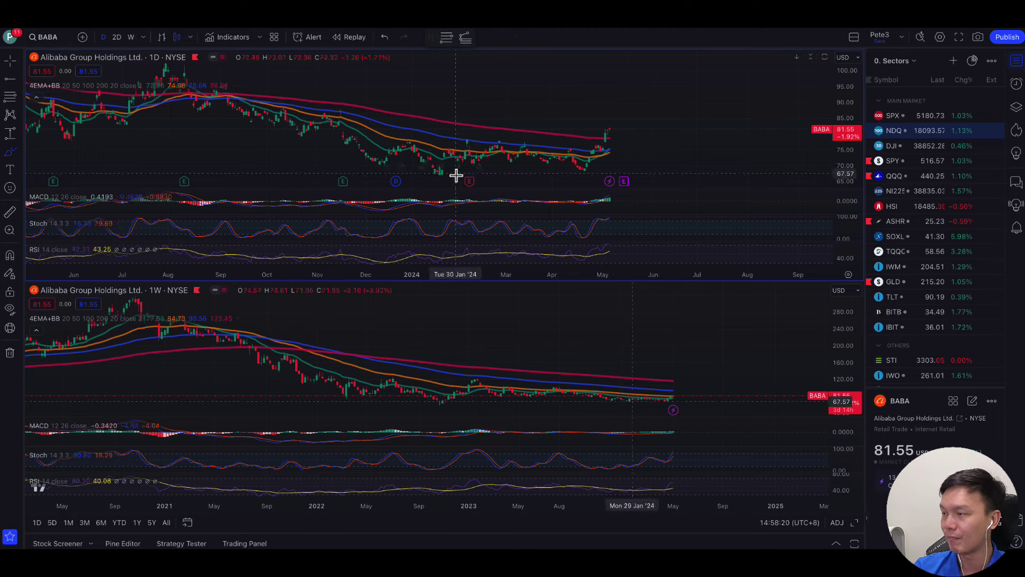
- Circle BABA's latest daily candles around the 200-period average with the purple brush
drag(849, 372, 837, 331)
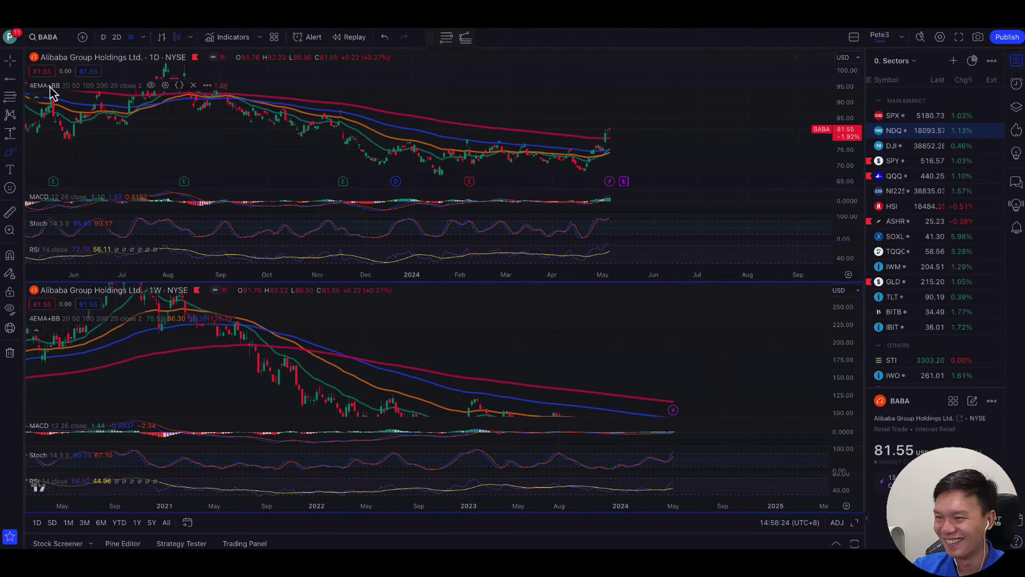
click(10, 61)
drag(601, 302, 571, 277)
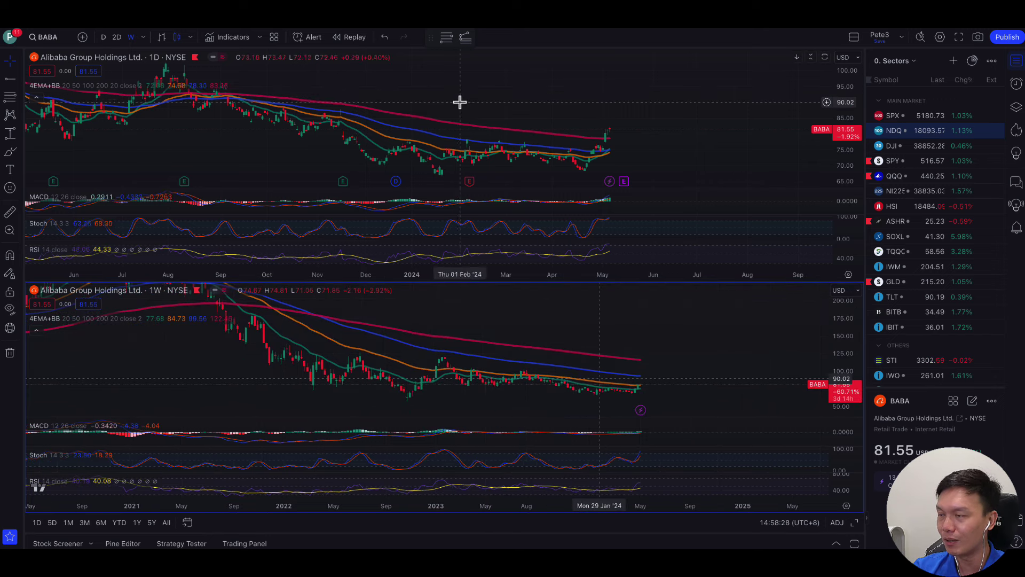
scroll(526, 75, down, 3)
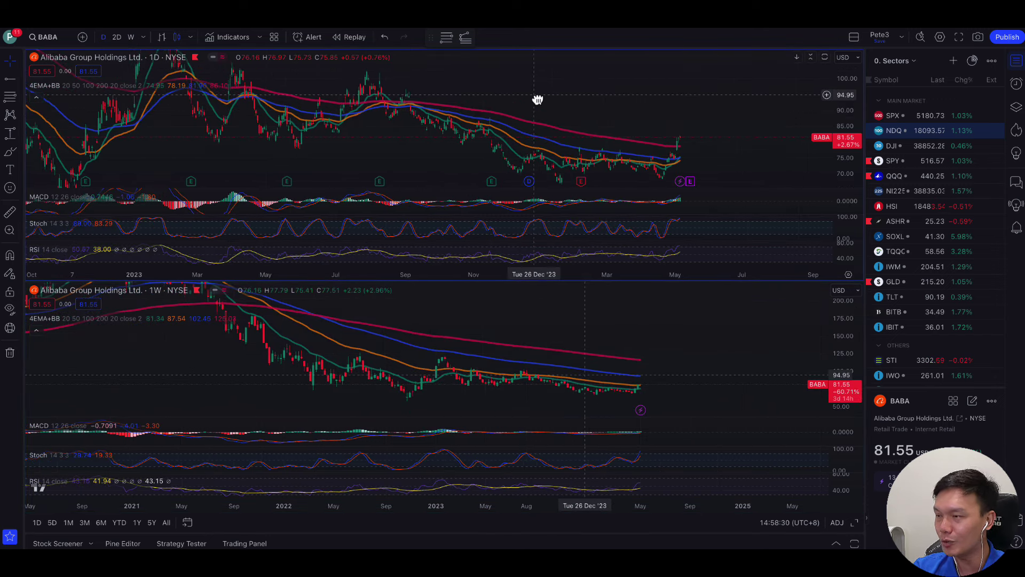
drag(536, 98, 522, 86)
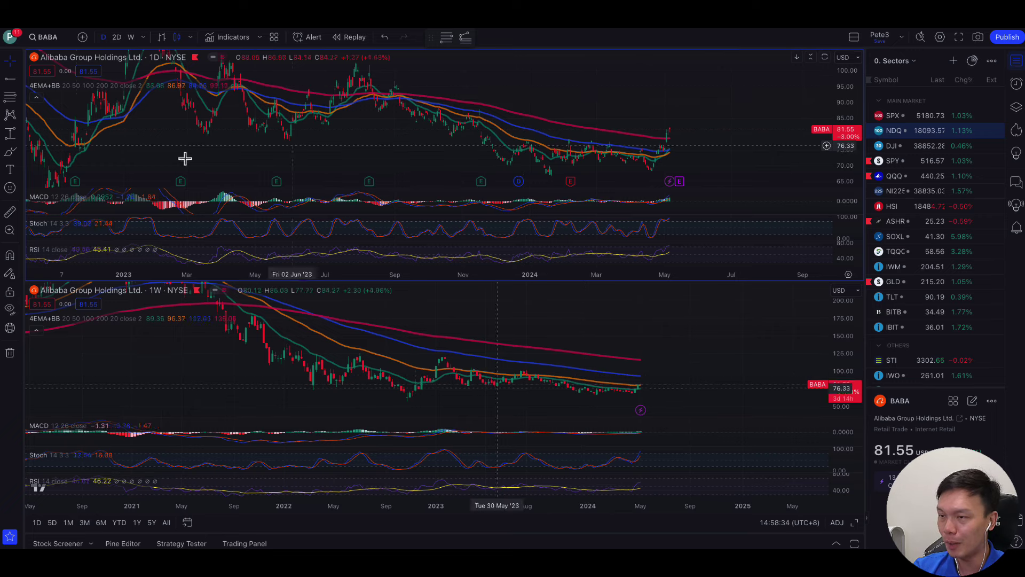
click(9, 152)
mouse_move(674, 124)
mouse_down()
mouse_move(643, 135)
mouse_move(679, 130)
mouse_move(670, 118)
mouse_up()
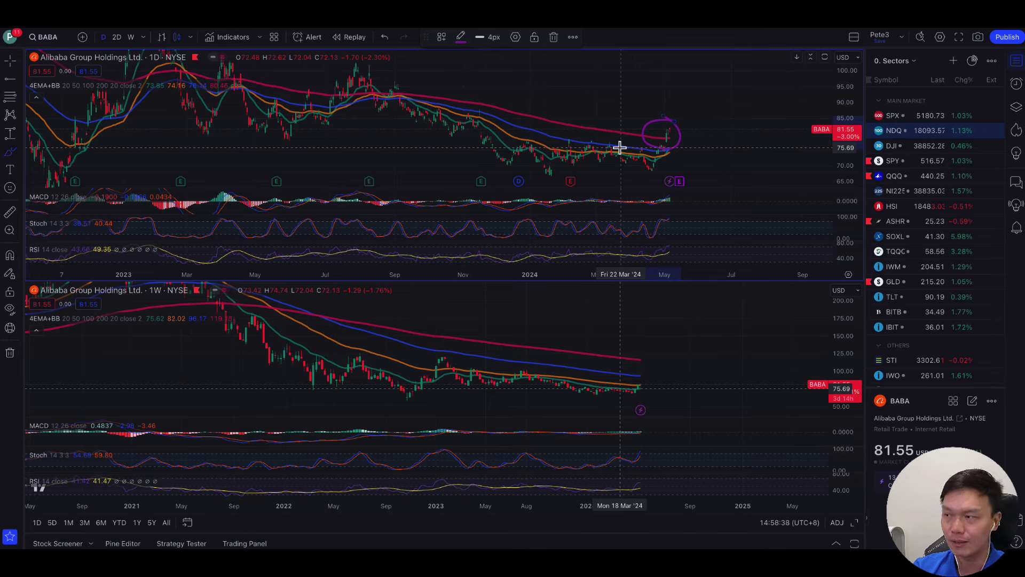
- Draw a red horizontal support line beneath the lows on BABA's weekly chart, from the late-2022 low past the latest candle
scroll(619, 148, up, 3)
drag(847, 153, 848, 85)
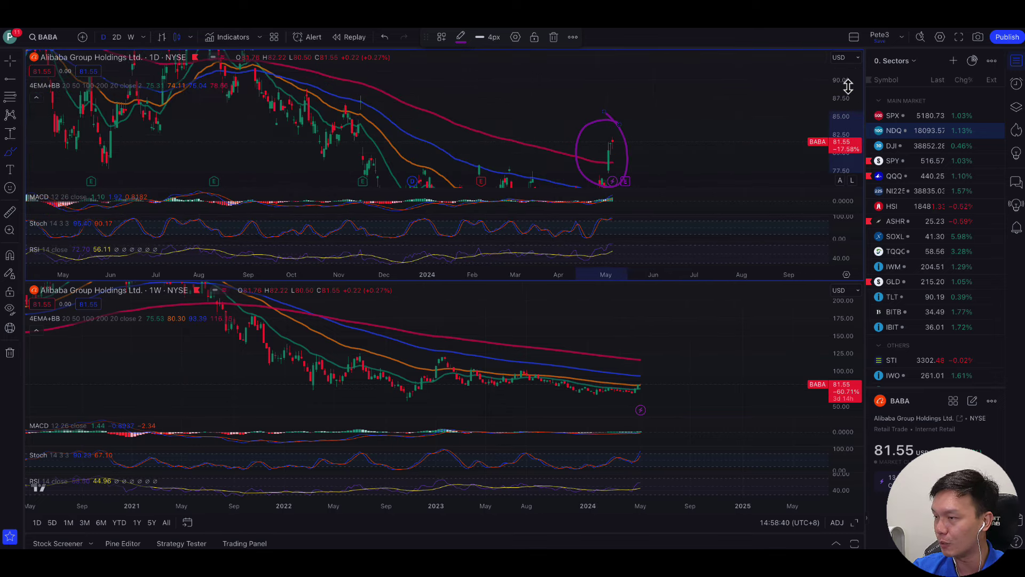
click(10, 61)
drag(556, 105, 524, 62)
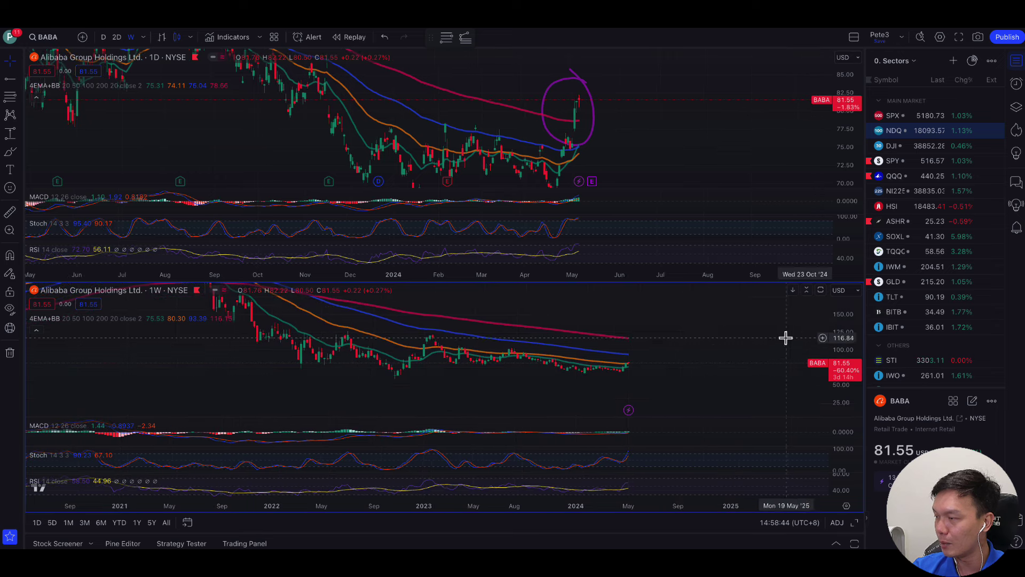
drag(837, 339, 842, 302)
drag(682, 336, 647, 347)
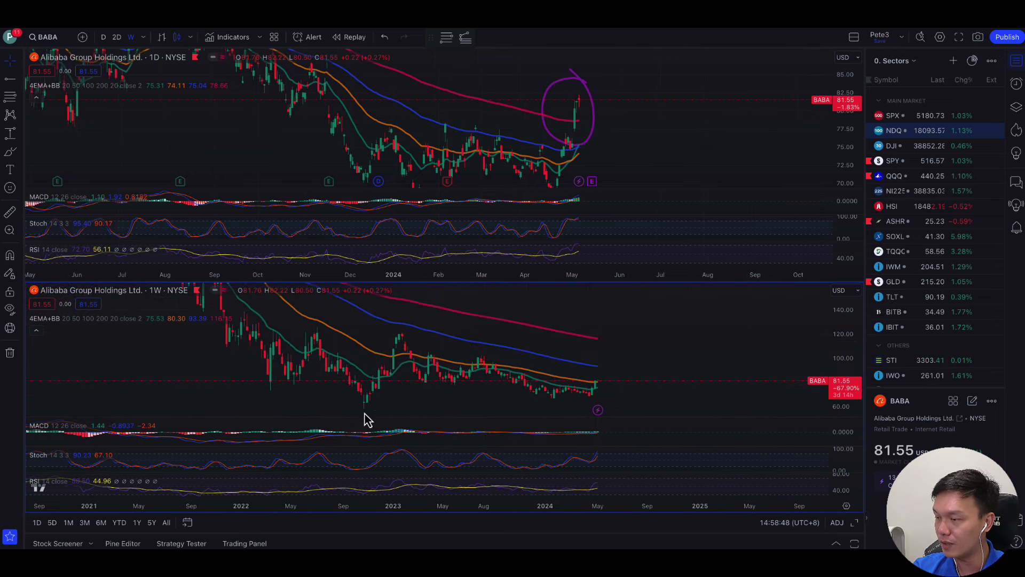
drag(338, 401, 620, 401)
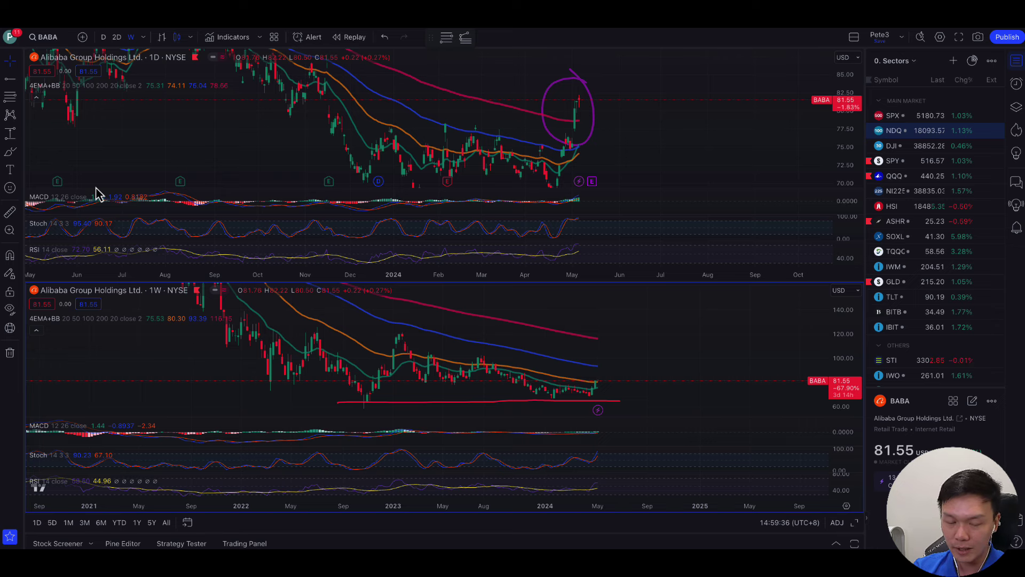
- Undo the red support line on BABA's weekly chart and load the Home Depot HD stock listed on NYSE
key(ctrl+z)
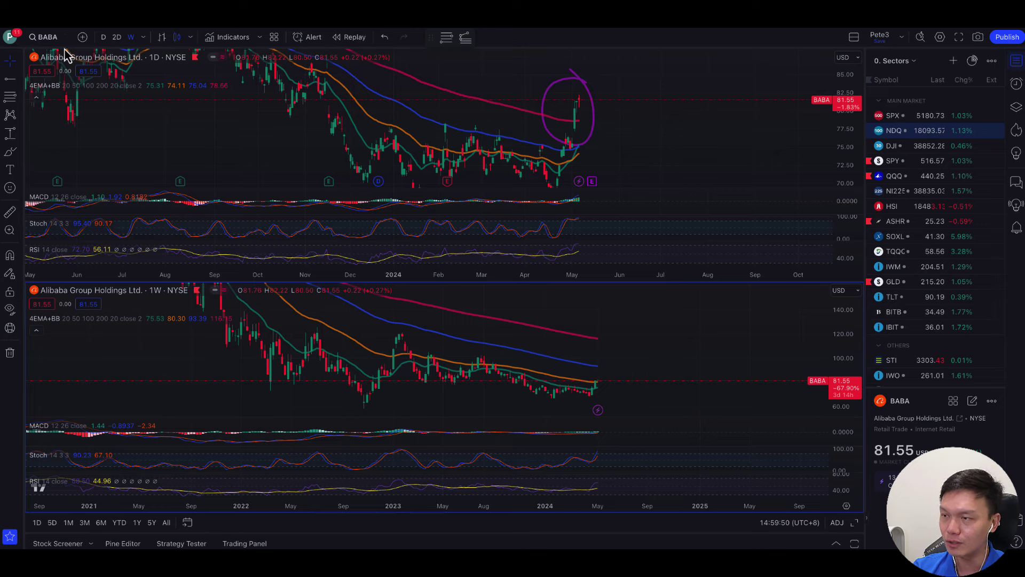
click(48, 39)
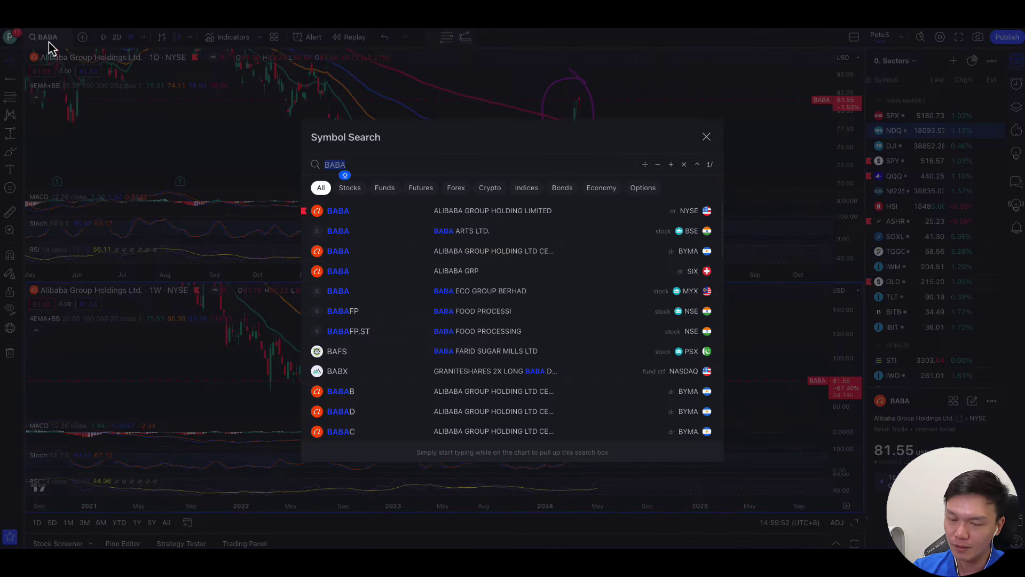
text(NYSE:HD)
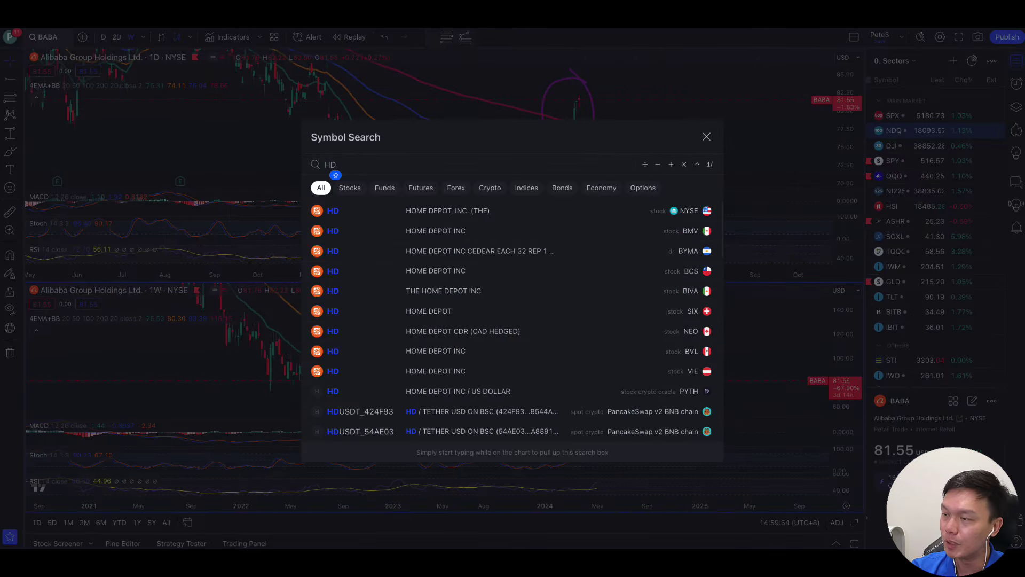
key(Return)
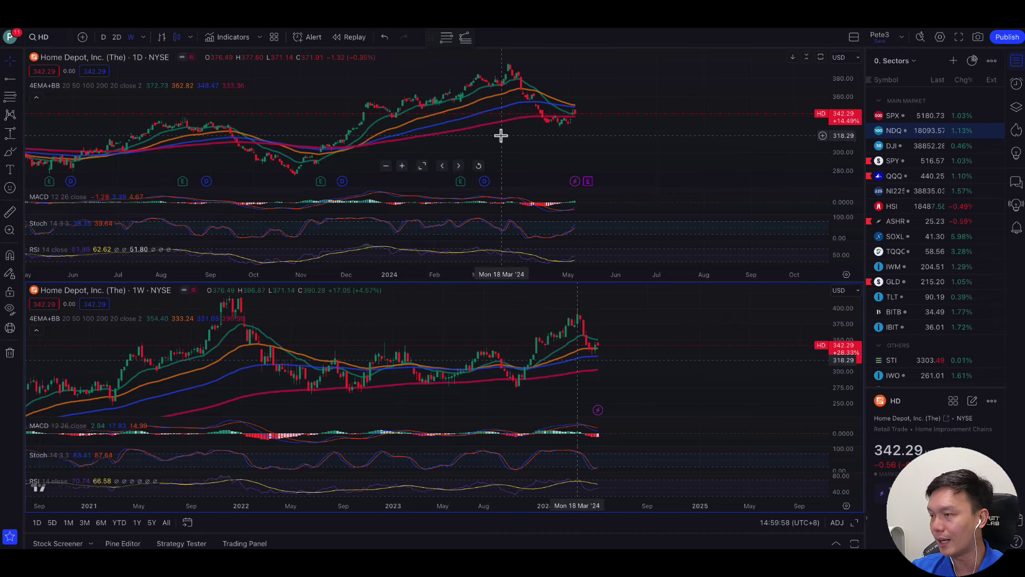
scroll(500, 135, up, 1)
scroll(501, 135, down, 1)
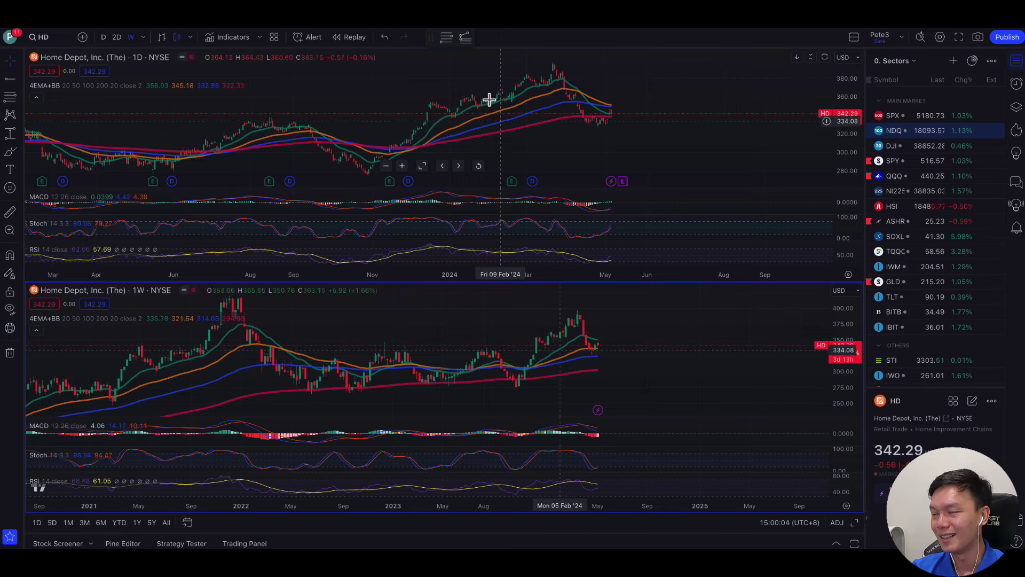
- Switch to the browser and search Google for "home depot"
key(alt+Tab)
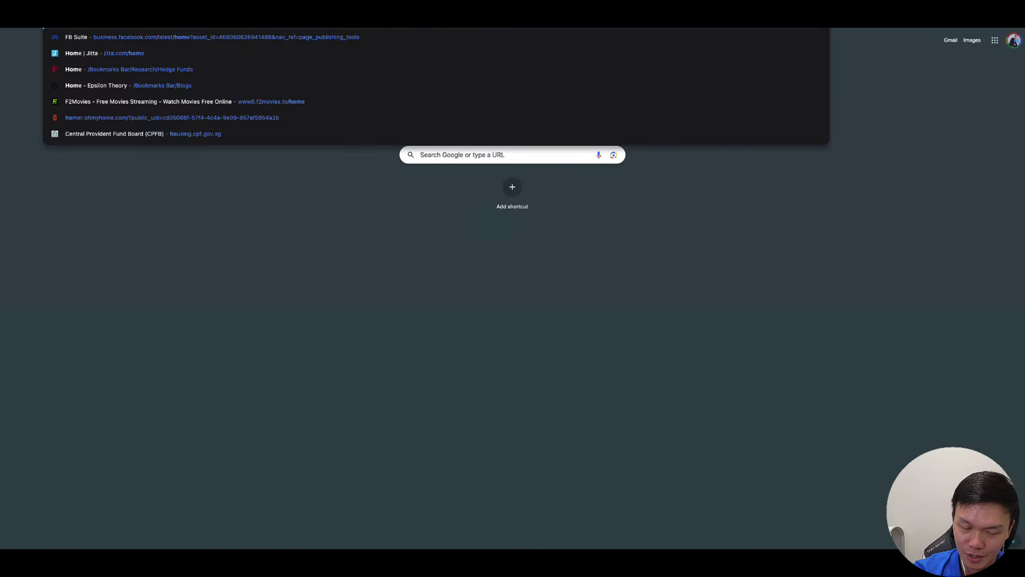
text(home depot)
key(Return)
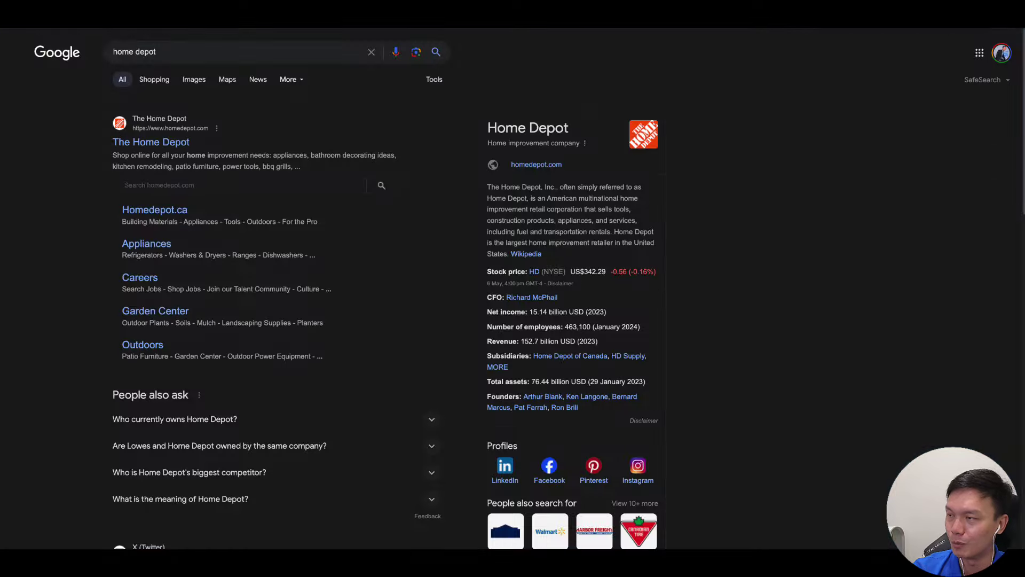
- Try to open The Home Depot's official website from the results, and return to highlight the company description
click(169, 143)
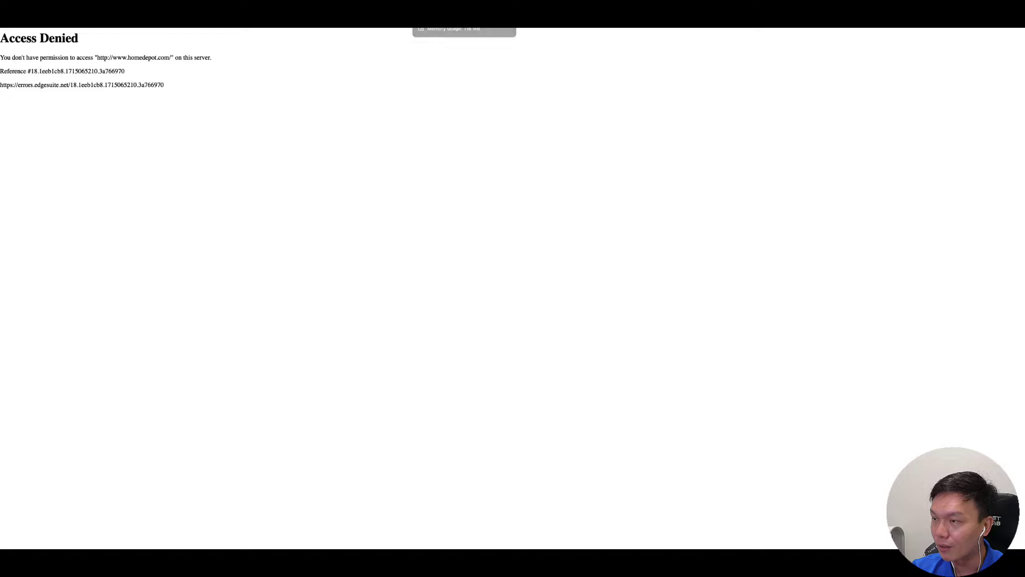
key(alt+Left)
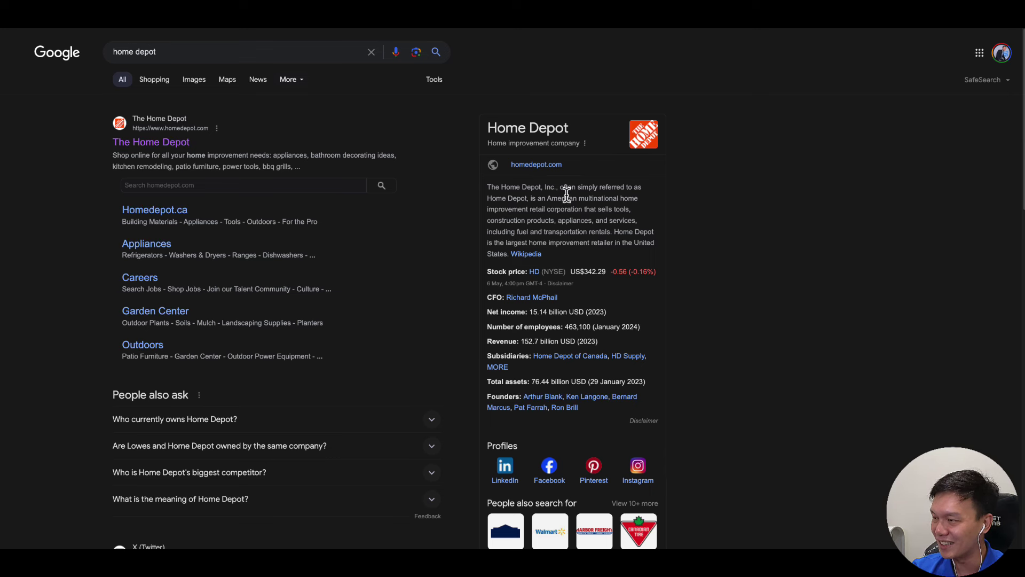
drag(557, 188, 626, 246)
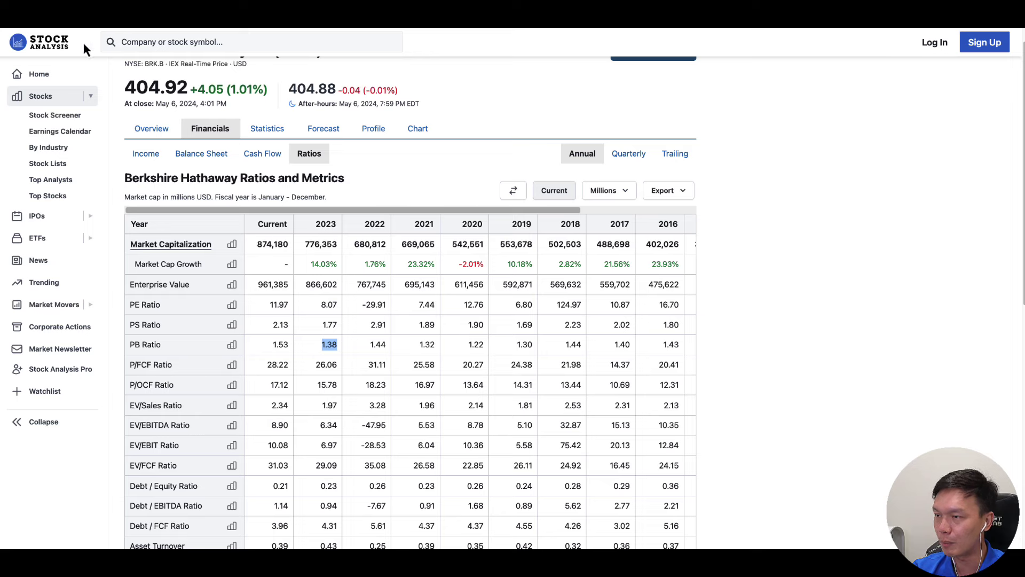
- Switch to Stock Analysis and open the annual ratios table for The Home Depot, Inc. (HD)
click(134, 47)
text(HD)
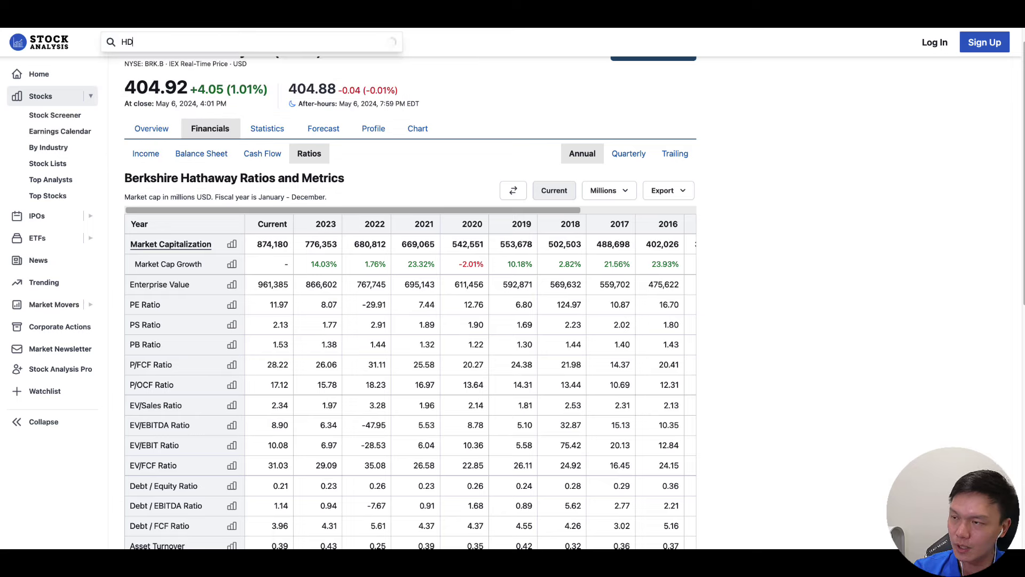
click(151, 63)
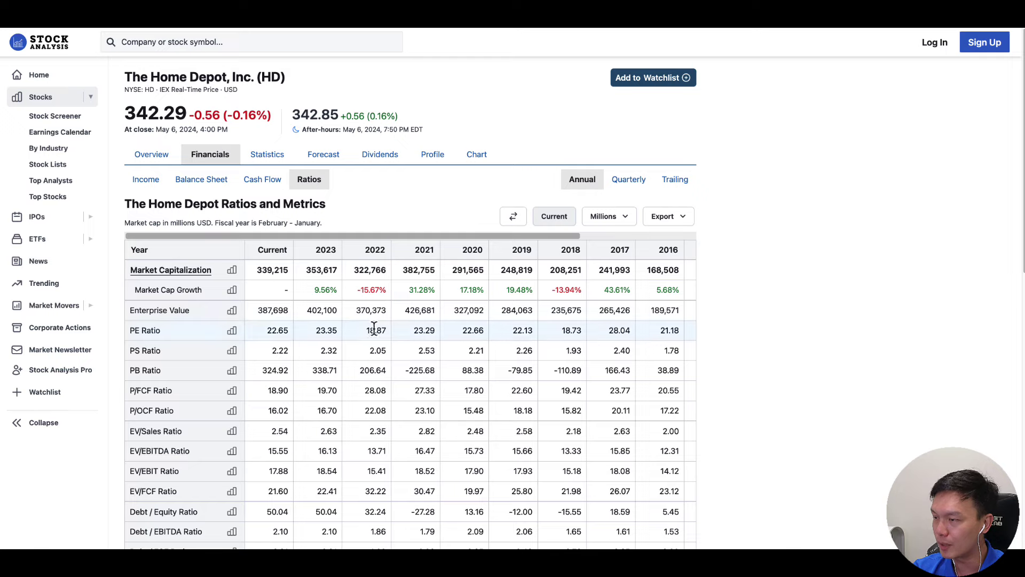
scroll(374, 328, down, 2)
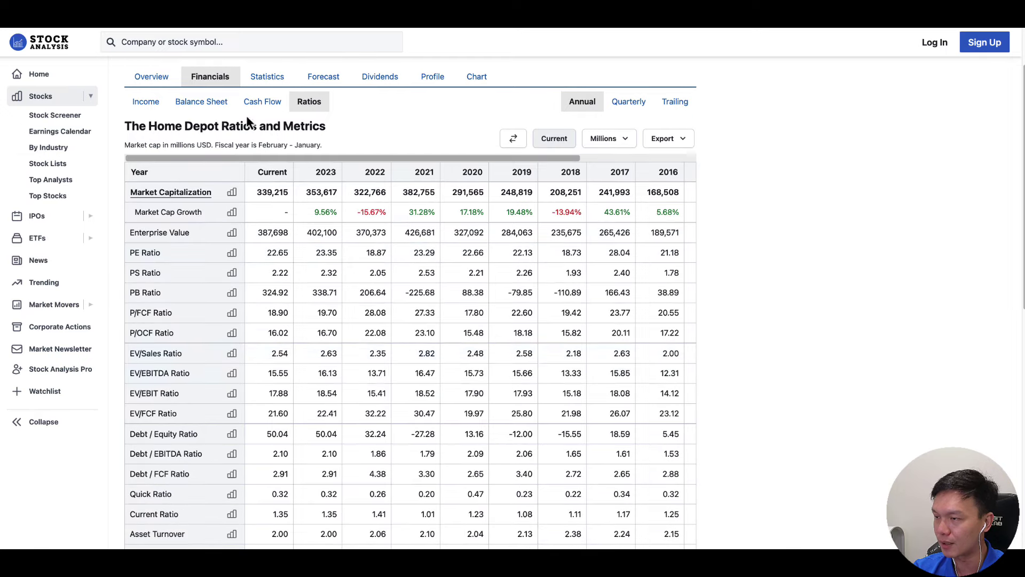
- Open The Home Depot's annual cash flow statement and examine the operating cash flow across the years
click(262, 101)
scroll(259, 281, down, 3)
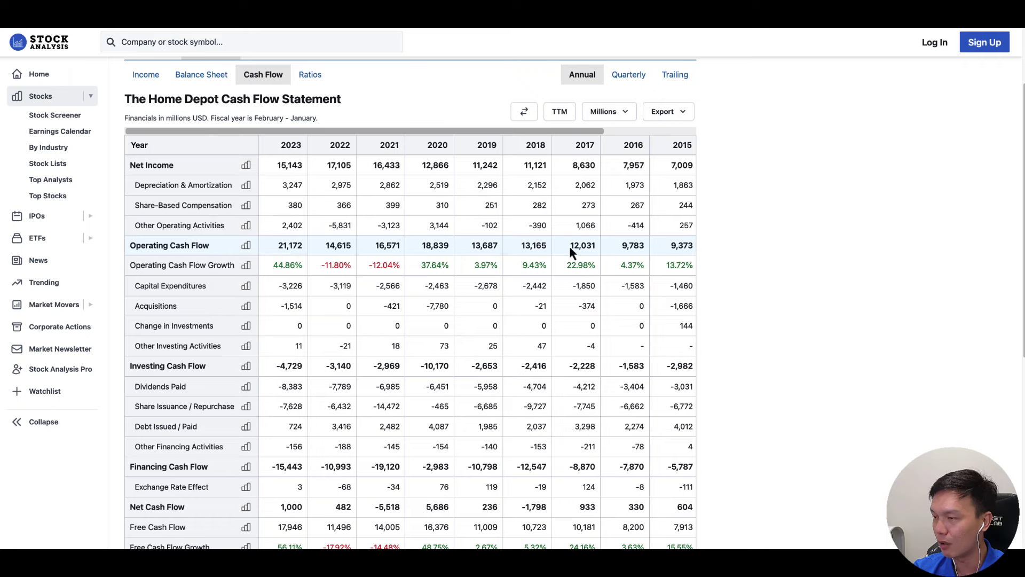
mouse_move(245, 251)
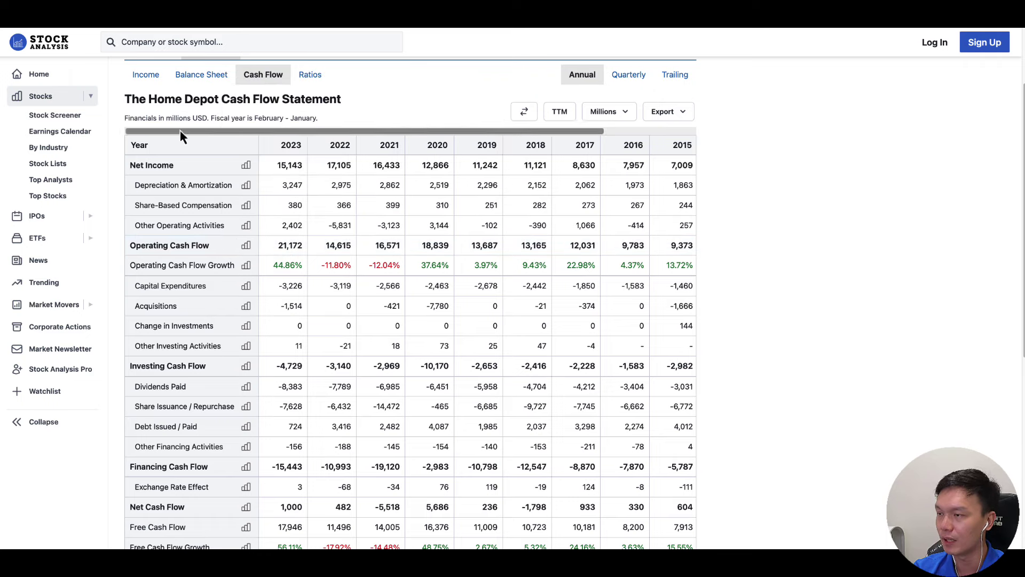
- Return to The Home Depot's ratios table and compare its current PE, PS, PB and P/OCF ratios with earlier years
click(310, 78)
scroll(285, 233, down, 3)
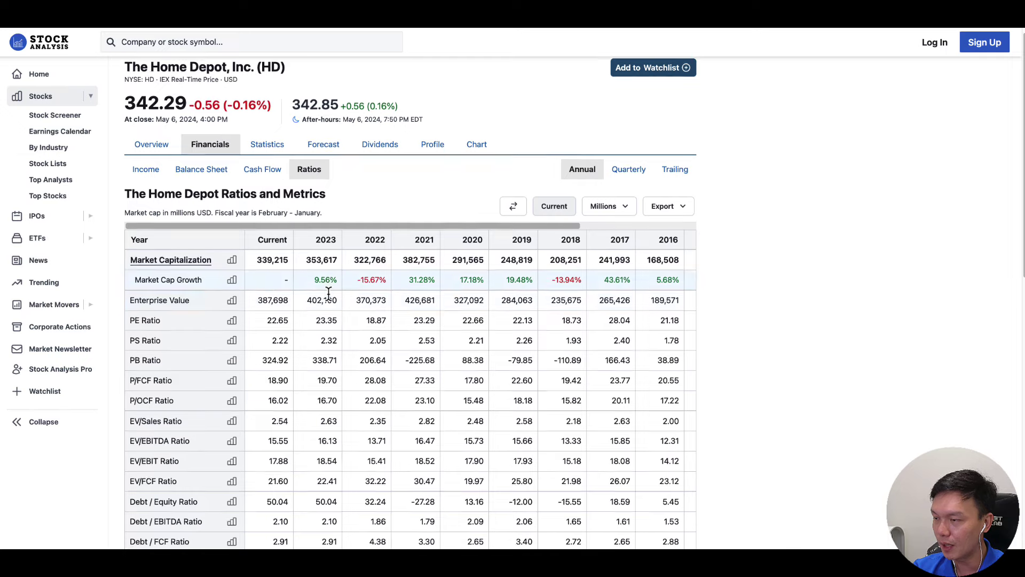
mouse_move(233, 221)
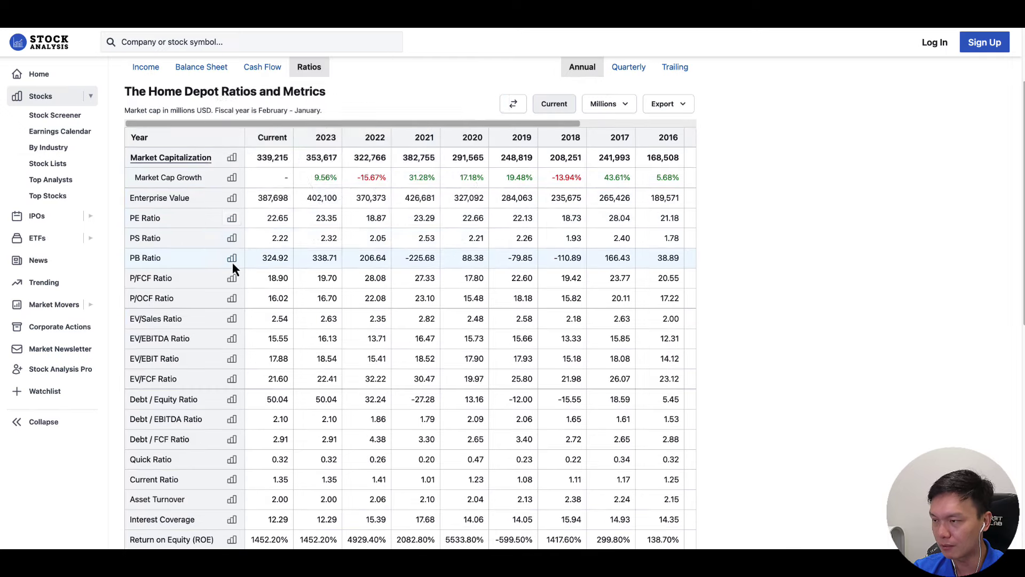
mouse_move(232, 262)
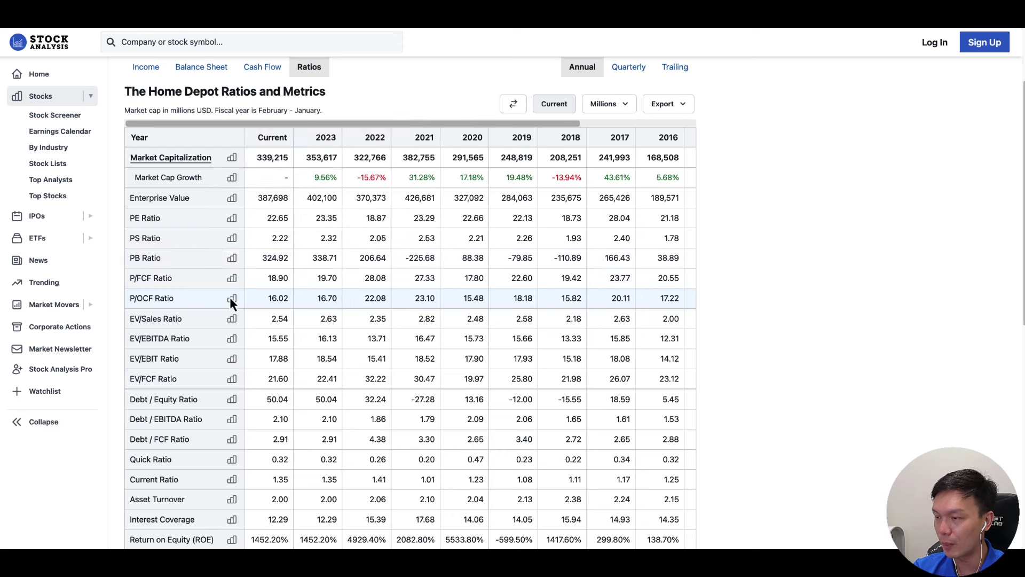
mouse_move(230, 298)
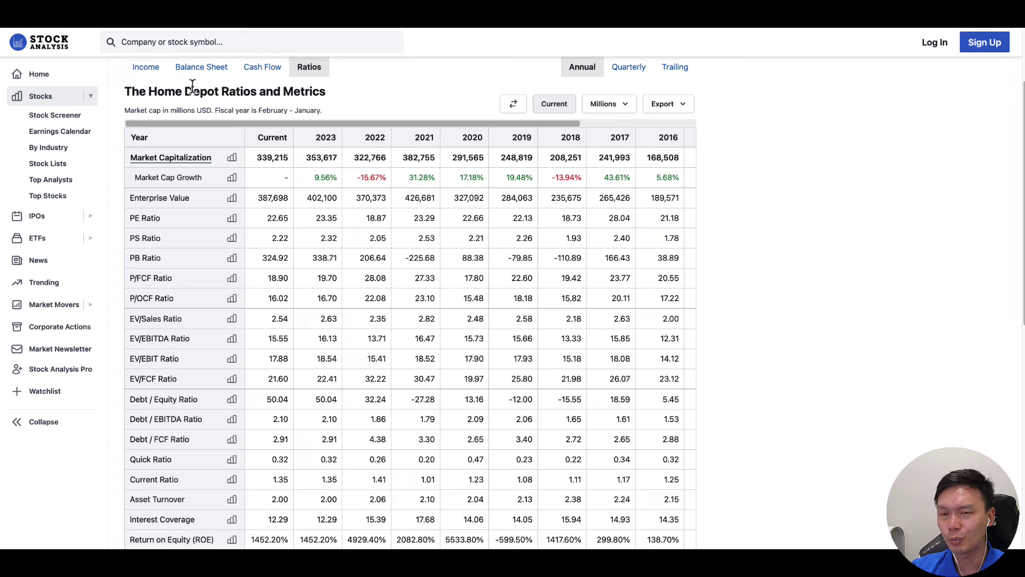
mouse_move(231, 239)
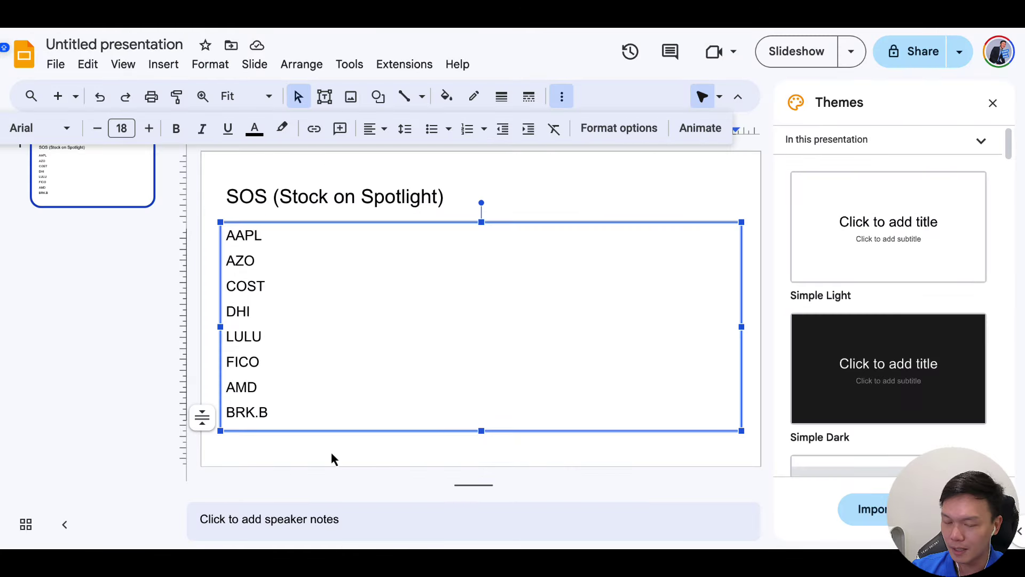
- Switch to the Google Slides presentation and add HD below BRK.B in the SOS (Stock on Spotlight) ticker list
key(Return)
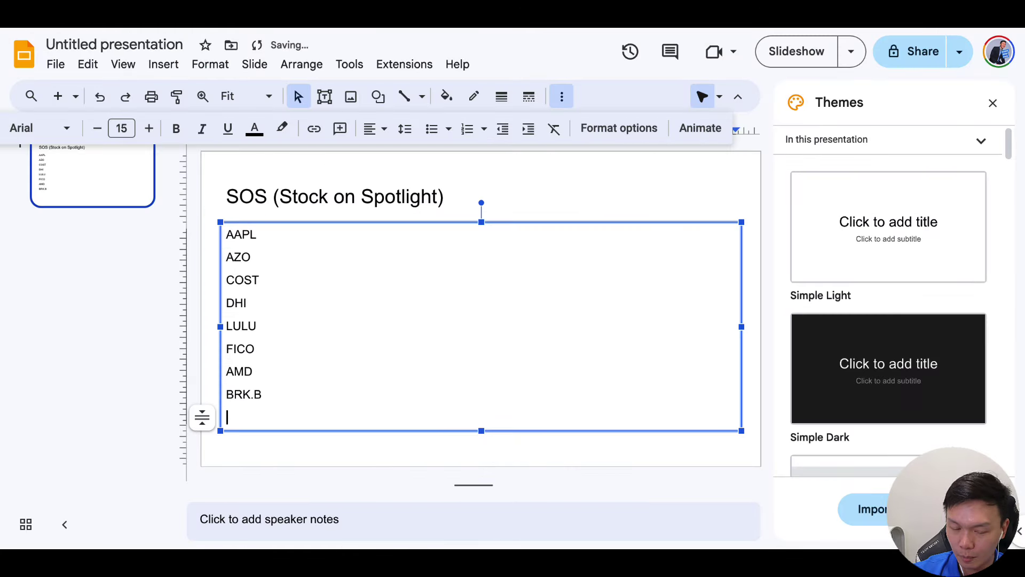
text(HD)
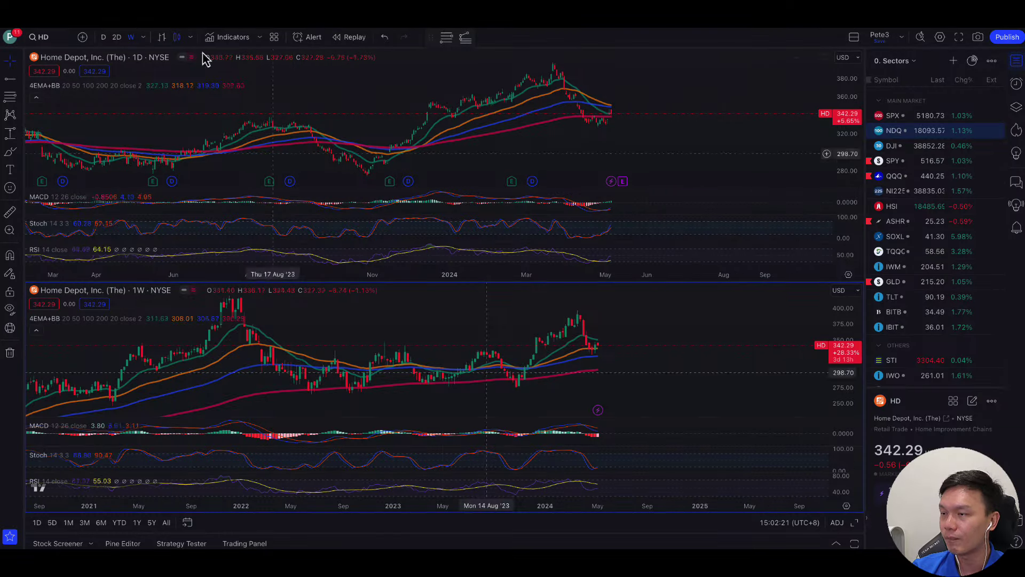
- Switch back to TradingView and load the MSCI Inc. stock listed on NYSE
click(53, 37)
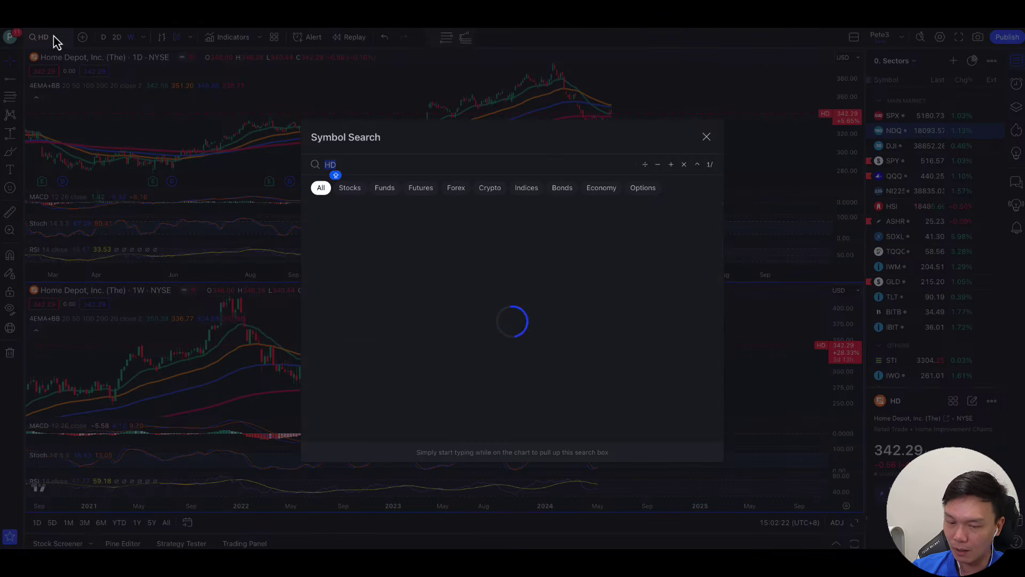
text(MSCI)
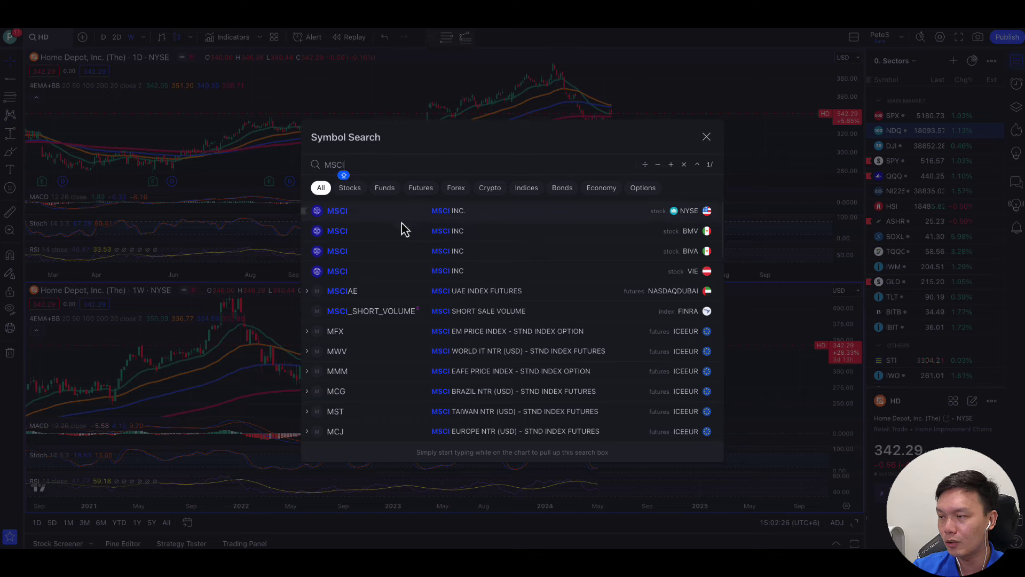
click(387, 213)
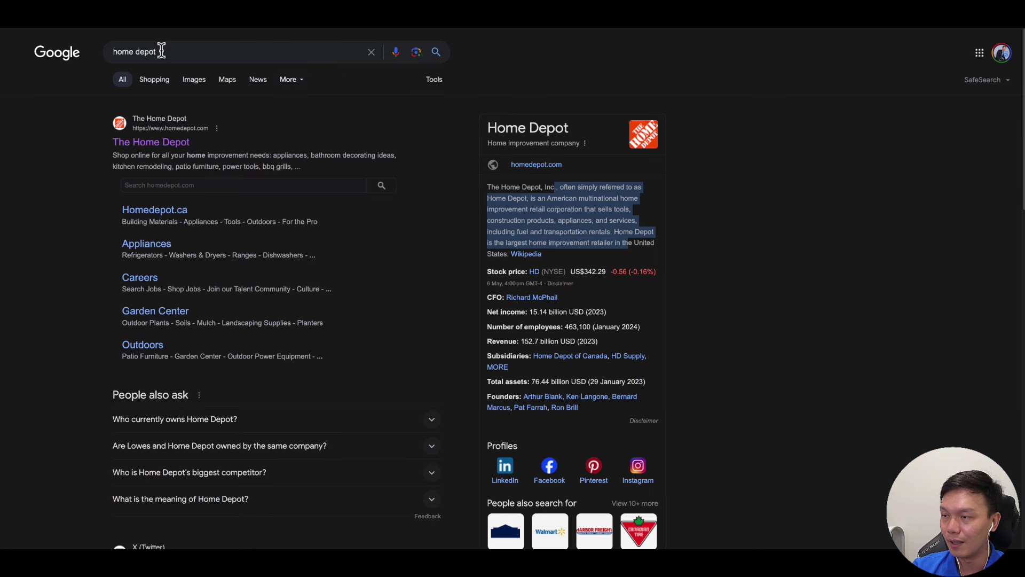
- Switch to the Google results and replace the home depot query with a search for MSCI
drag(160, 47, 56, 45)
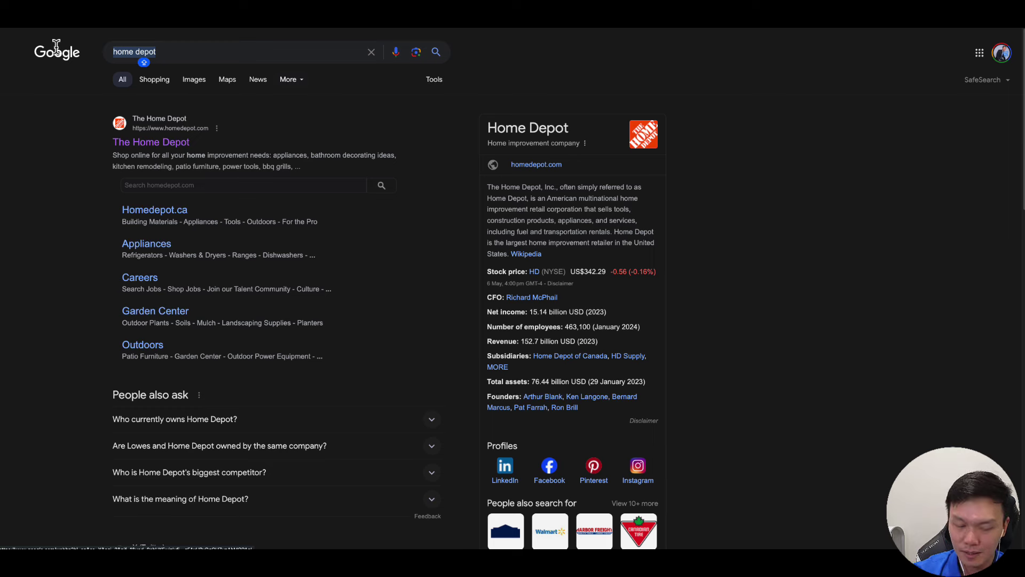
text(MSCI)
key(Down)
key(Down)
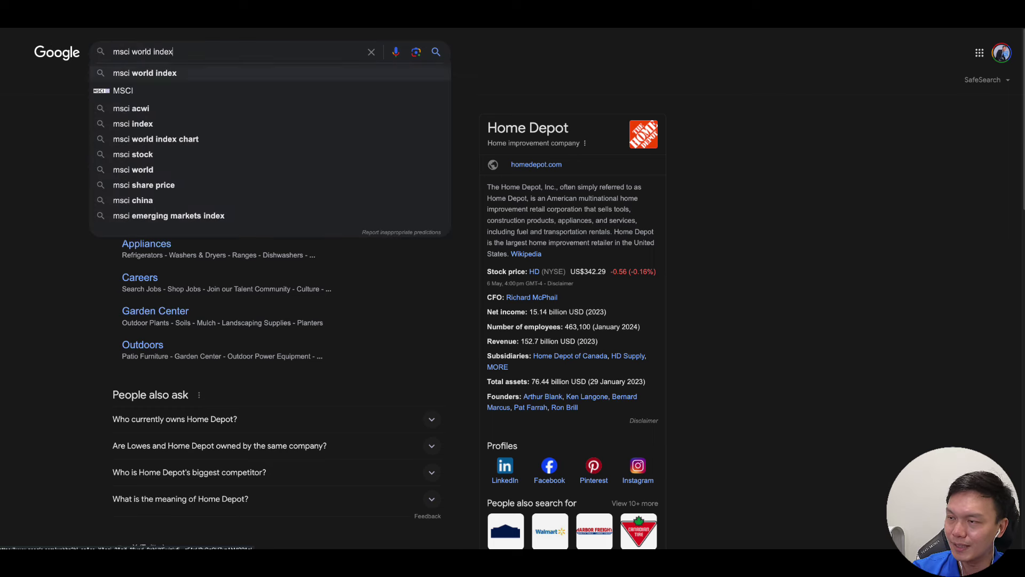
key(Return)
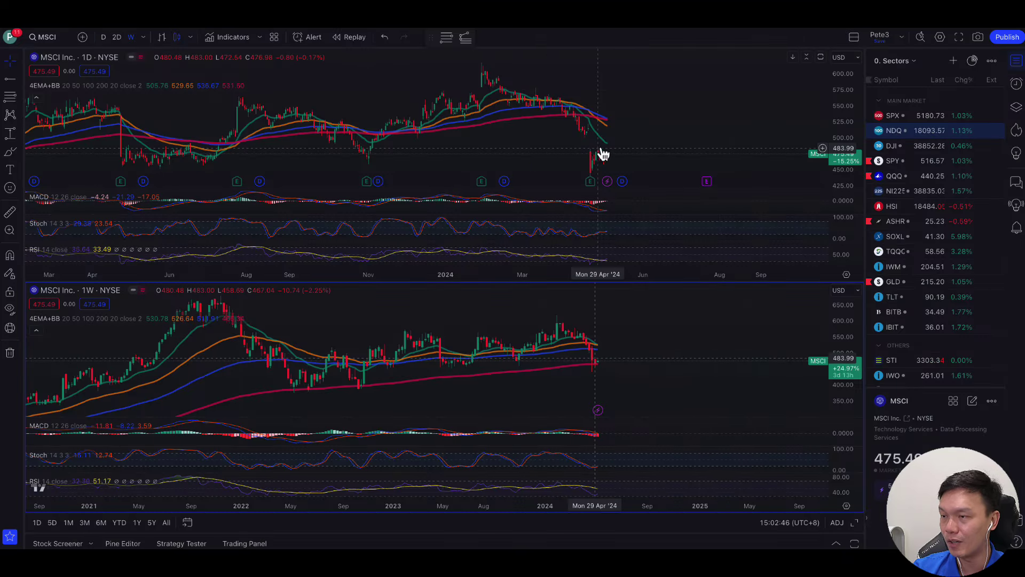
- Return to TradingView and circle MSCI's April–May 2024 daily candles, including the price gap, with the purple brush
scroll(606, 144, down, 2)
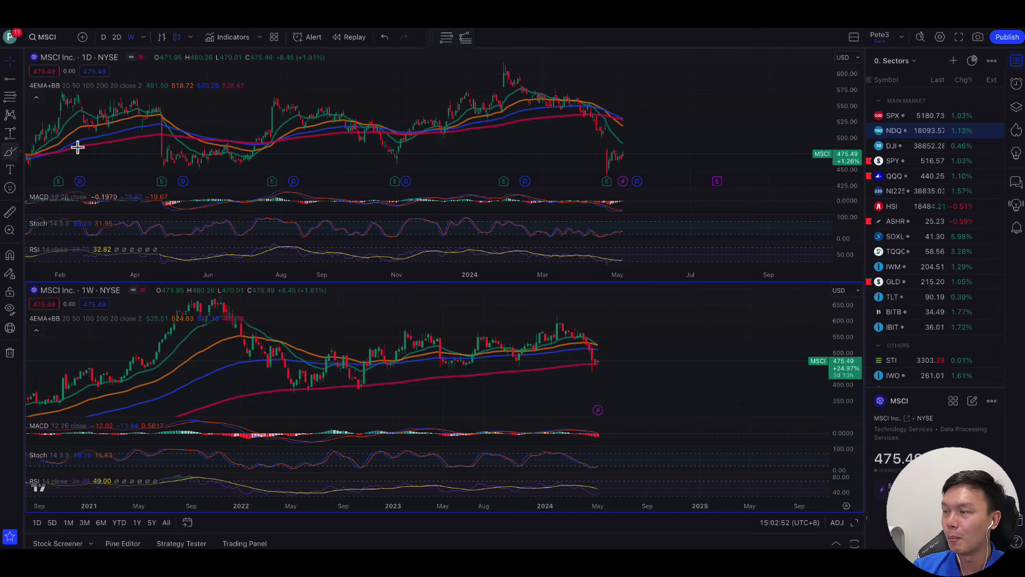
mouse_move(628, 101)
mouse_down()
mouse_move(567, 169)
mouse_move(649, 150)
mouse_move(631, 102)
mouse_up()
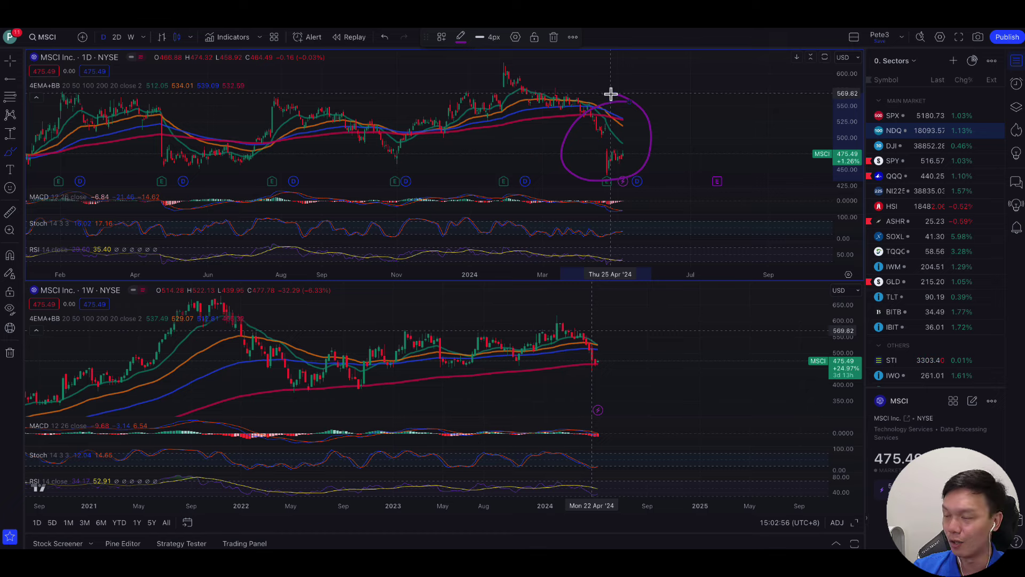
- Examine MSCI's weekly price history back to 2018 against the 200-period average, up to the latest candles
scroll(549, 383, down, 3)
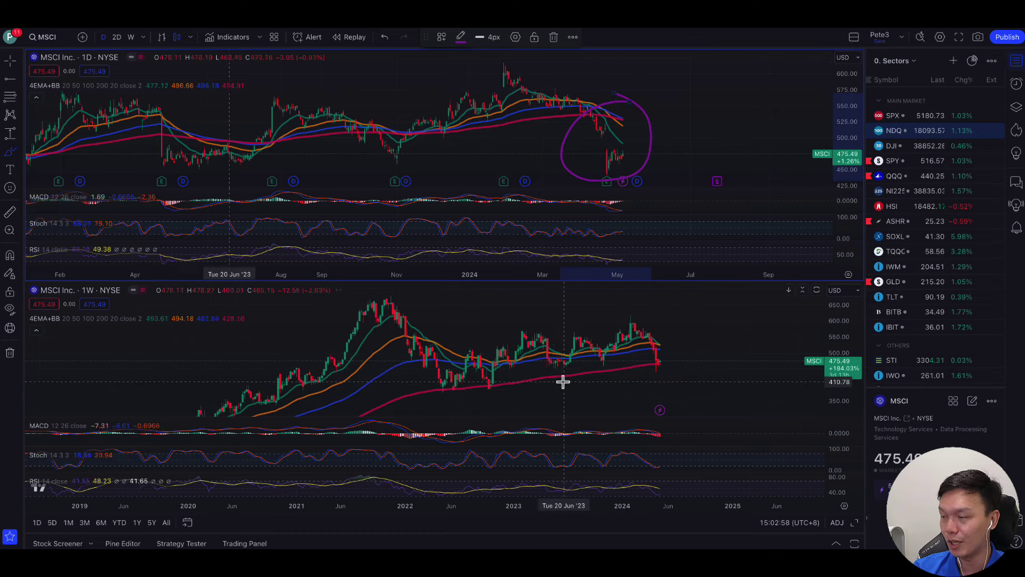
scroll(563, 381, down, 1)
drag(840, 324, 839, 350)
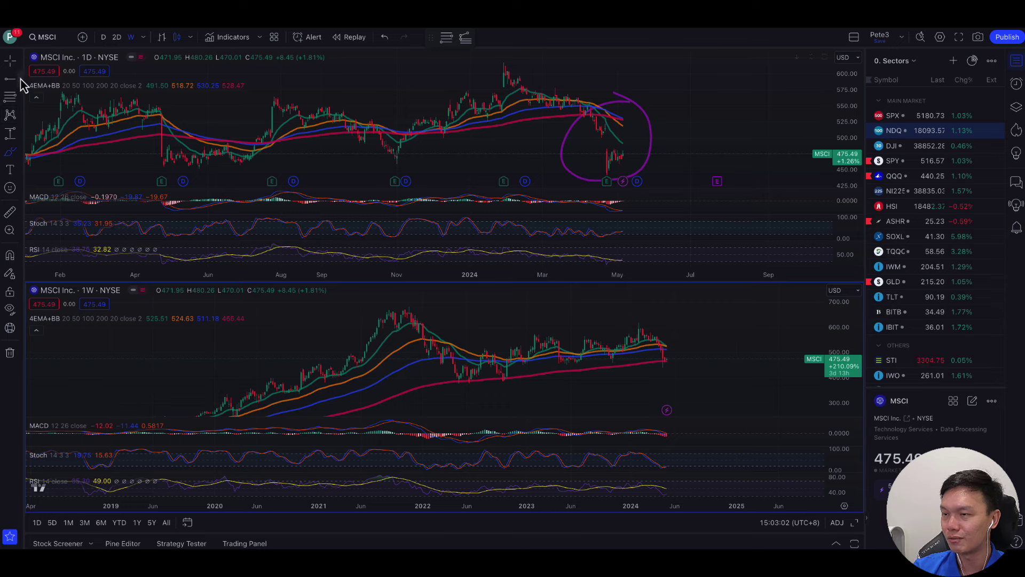
drag(502, 328, 598, 343)
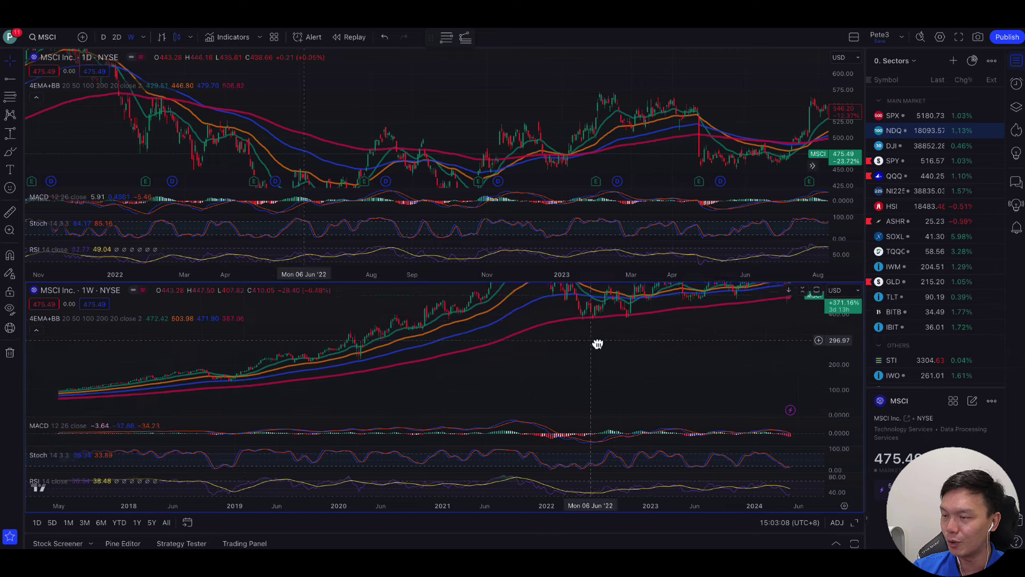
drag(387, 369, 411, 390)
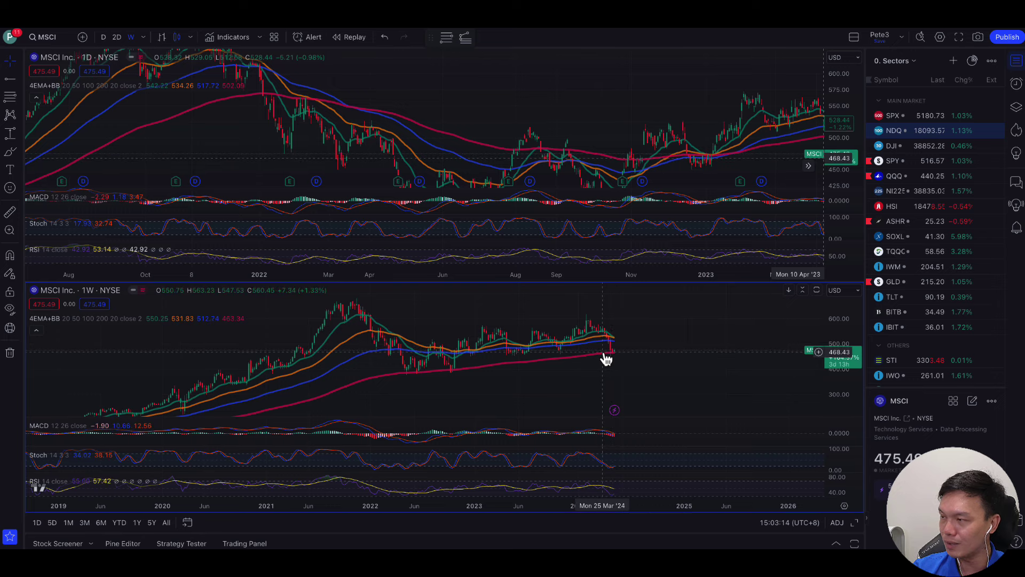
mouse_move(606, 354)
mouse_down()
mouse_move(633, 367)
mouse_move(614, 368)
mouse_up()
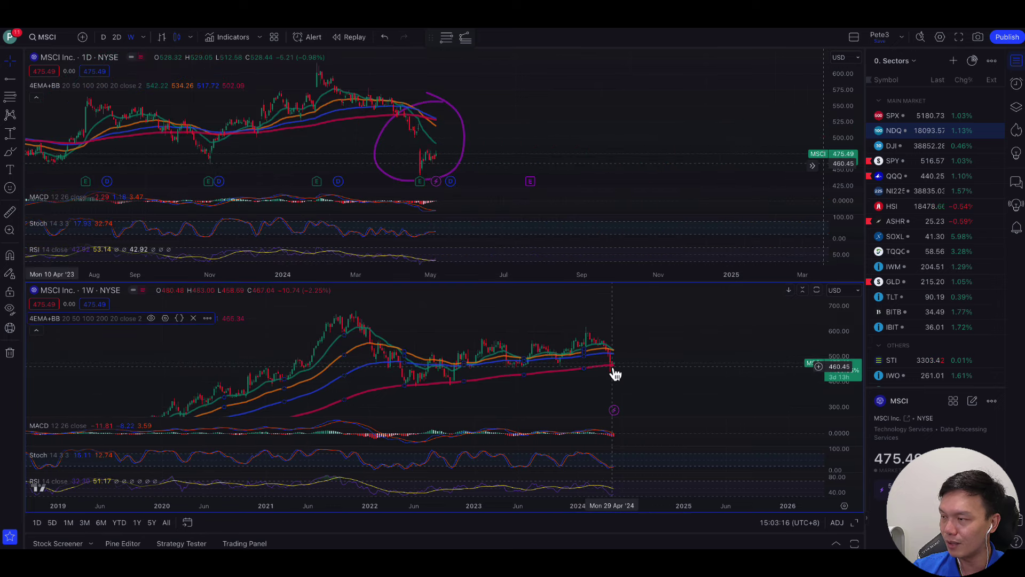
- Mark MSCI's weekly lows from 2022 to the latest candles with purple brush arcs and circle the latest MACD, Stochastic and RSI readings
click(10, 152)
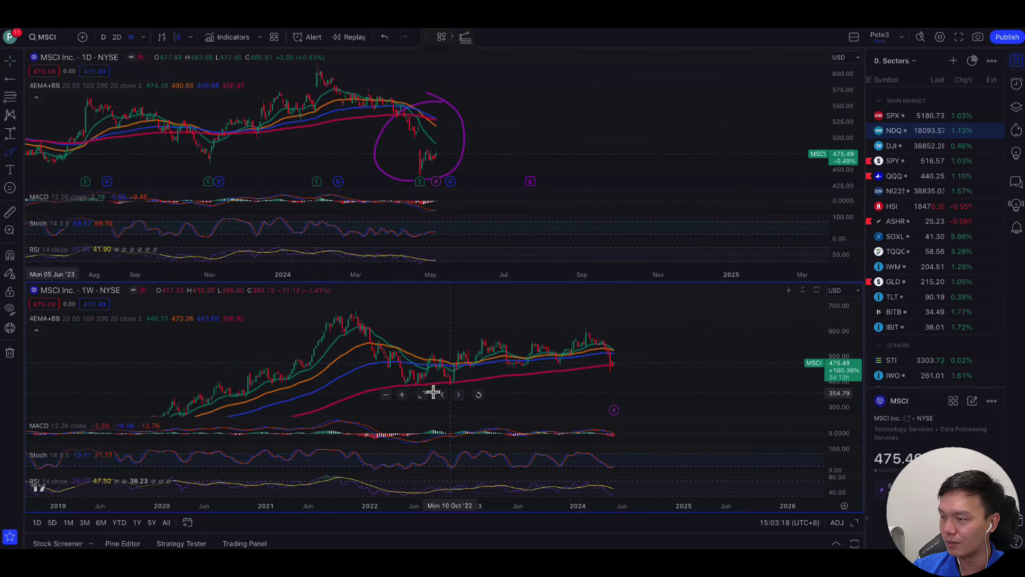
drag(386, 380, 634, 359)
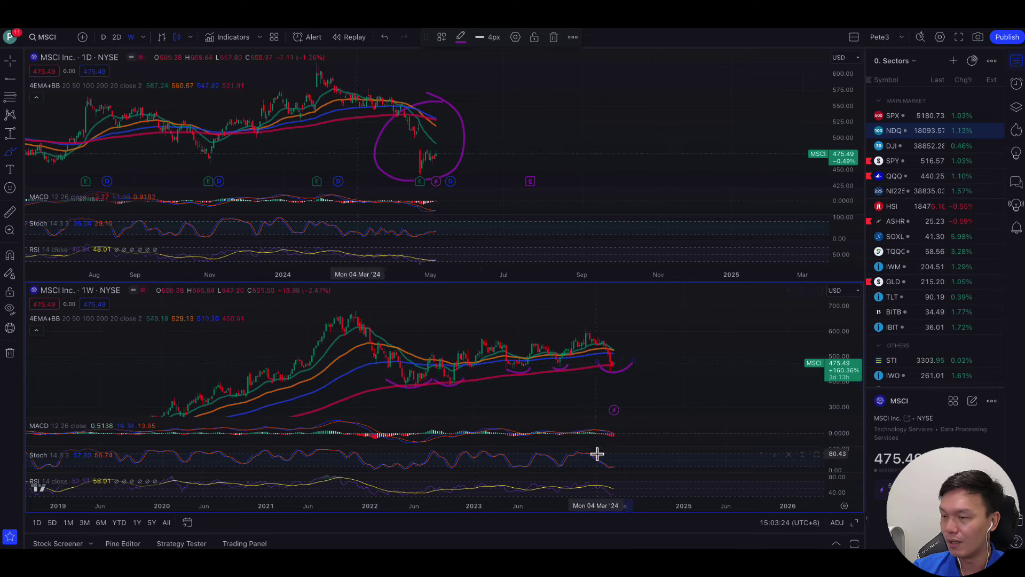
drag(620, 427, 604, 426)
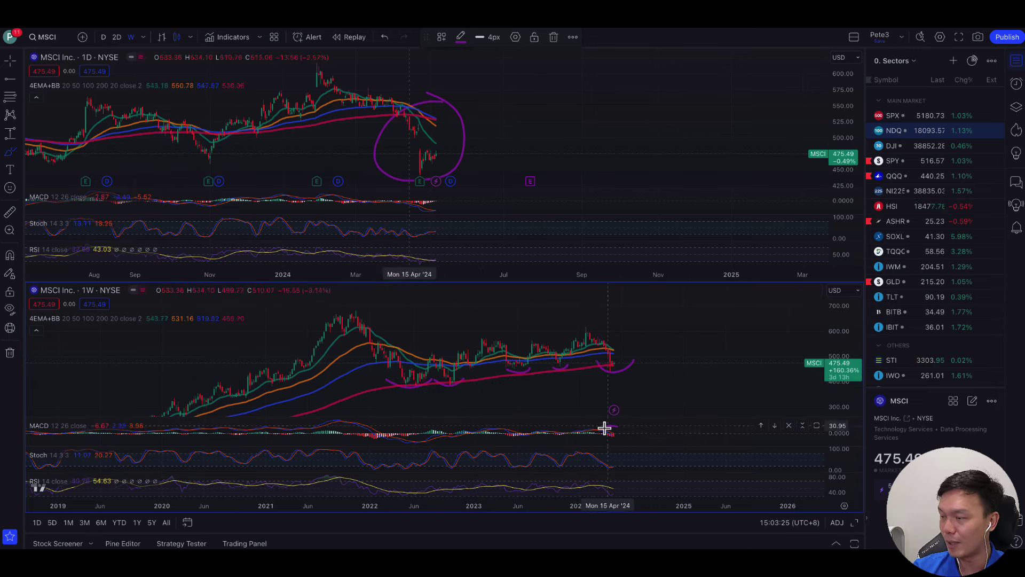
double_click(835, 422)
mouse_move(606, 467)
mouse_down()
mouse_move(612, 458)
mouse_move(613, 492)
mouse_up()
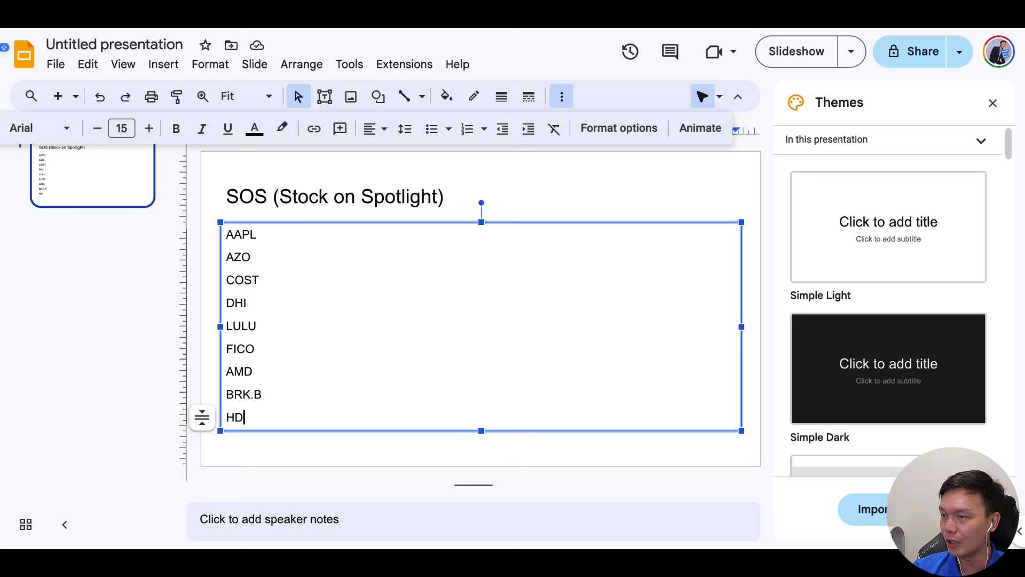
- Switch to the Google Slides presentation and add XLE on a new line below HD in the Stock on Spotlight list
key(Return)
text(XLE)
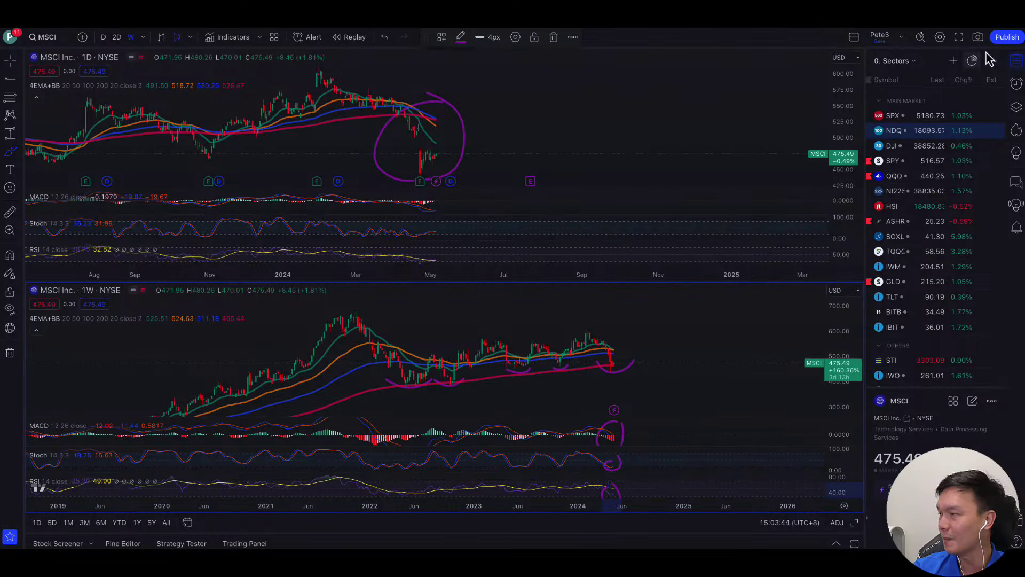
- Switch back to TradingView, open the 3. Oil & Gas watchlist and load XLE to view its 2023–2024 daily price history
click(902, 63)
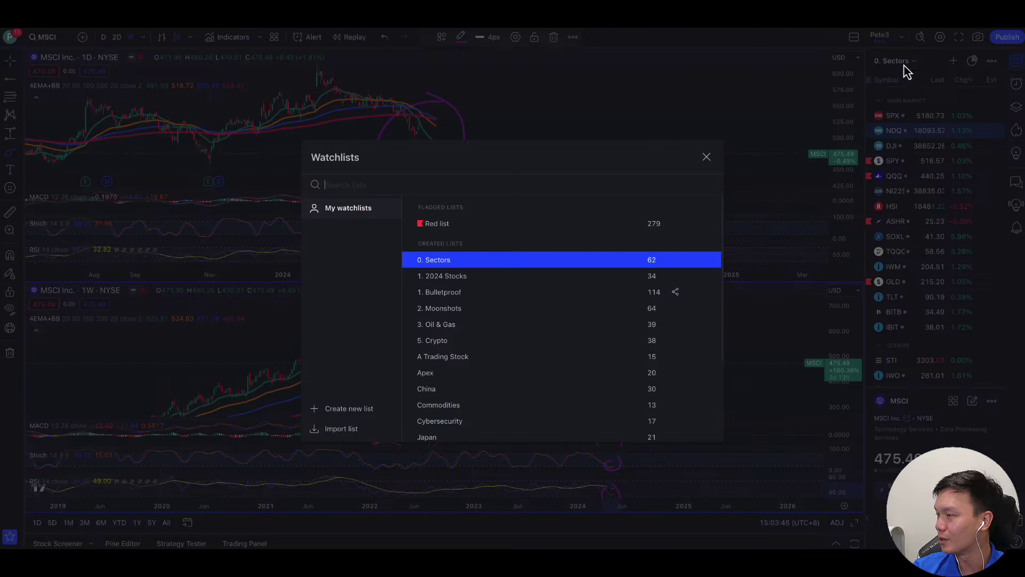
click(482, 325)
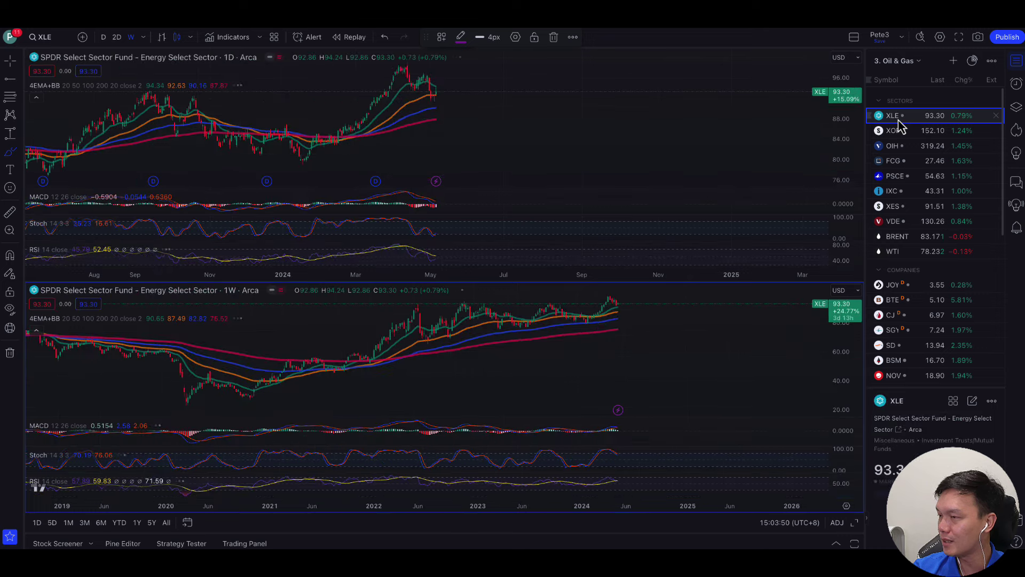
drag(839, 161, 836, 151)
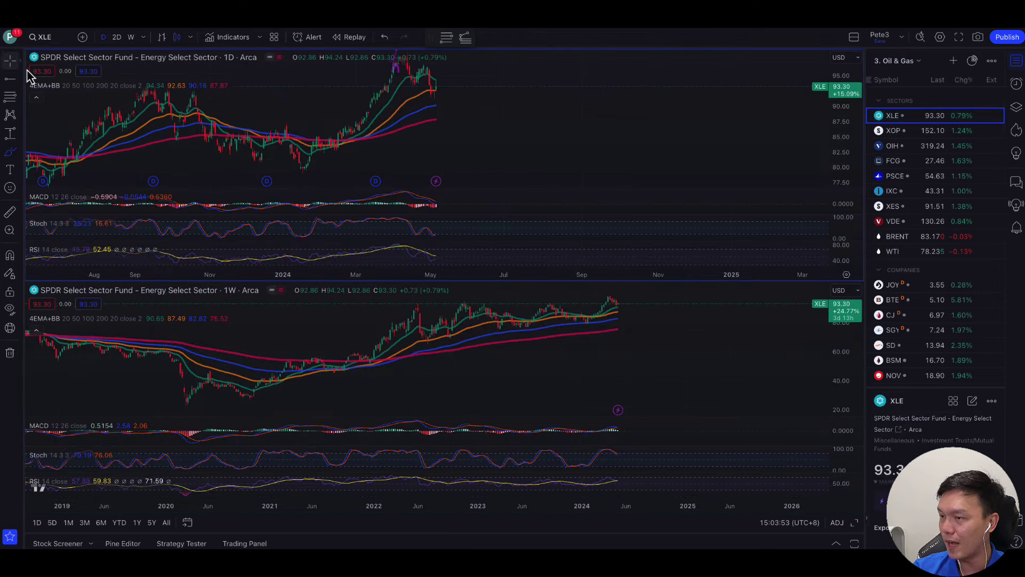
drag(331, 138, 487, 139)
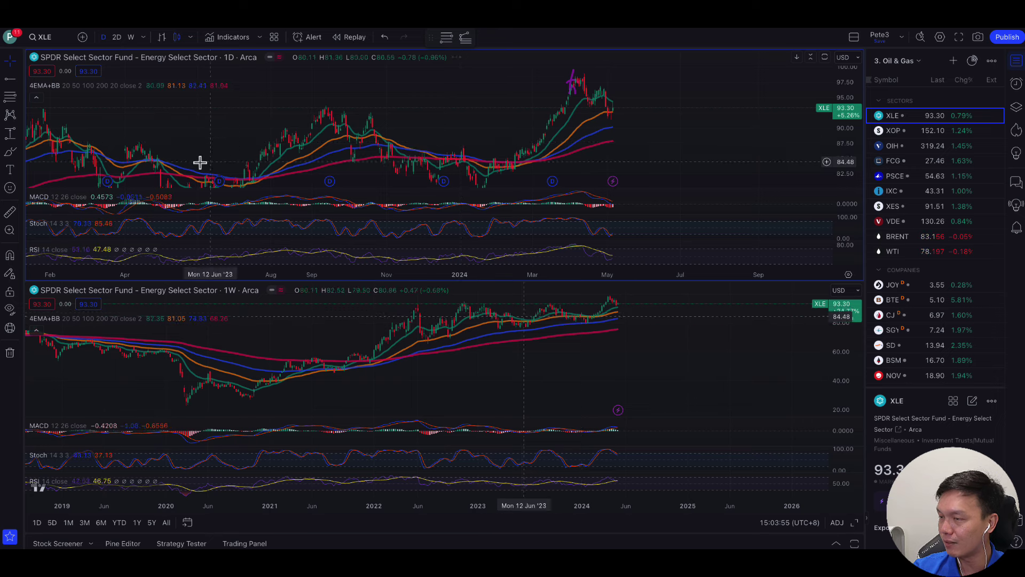